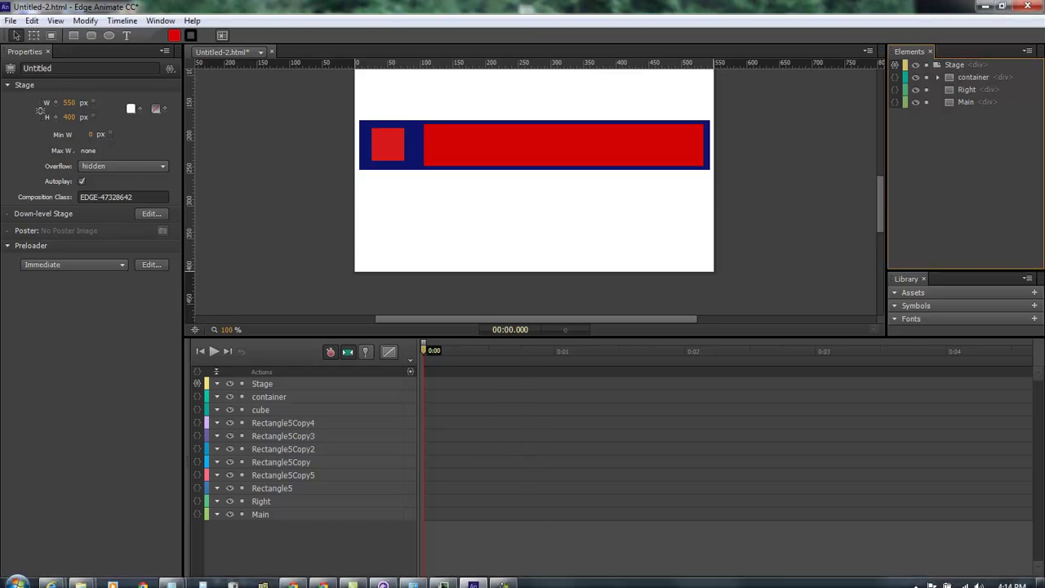
Step: Bring Chrome forward and browse down the Edgehero.js examples page
left_click(325, 580)
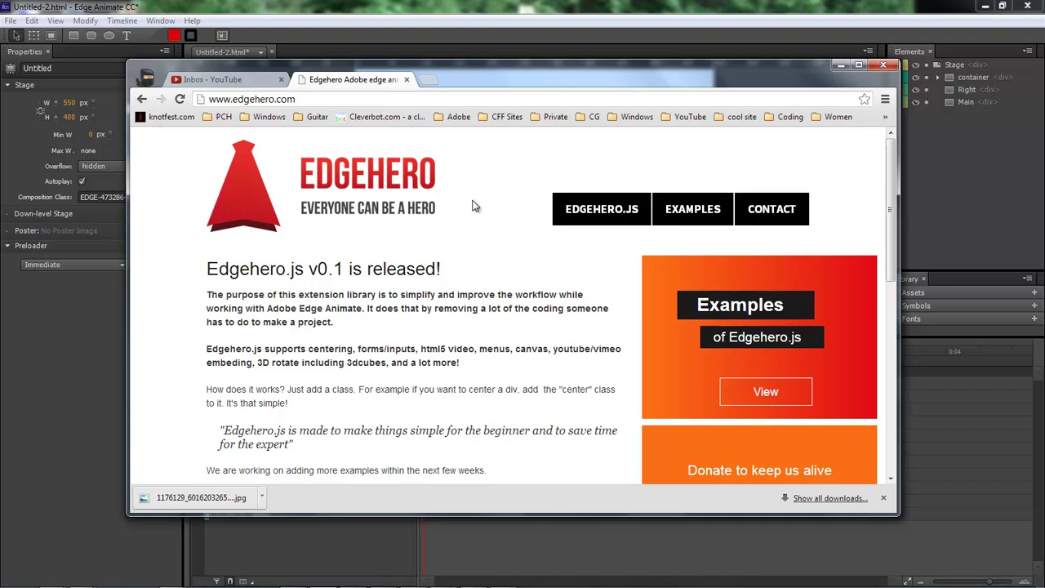
left_click(693, 210)
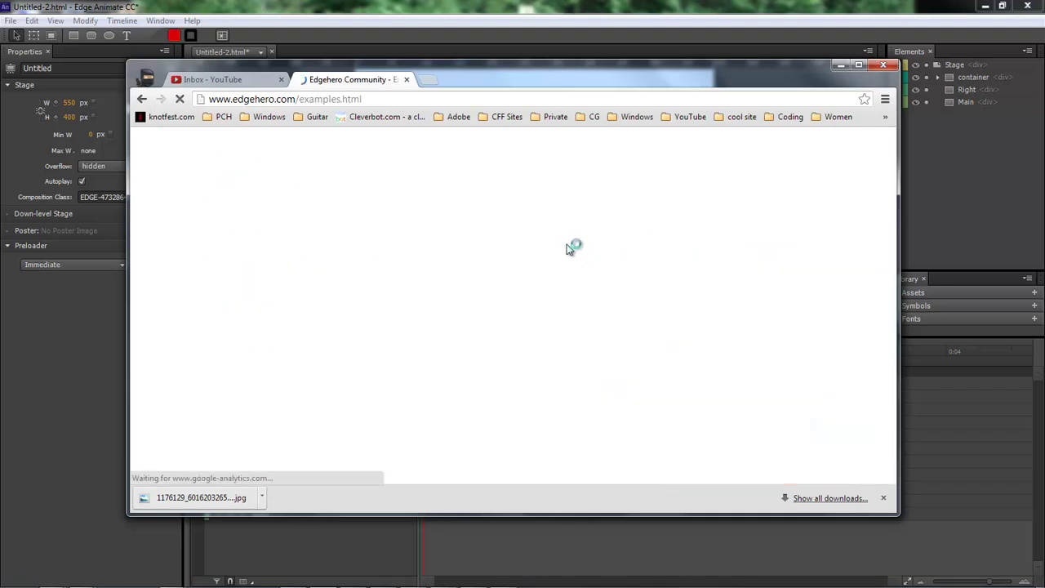
scroll(605, 265, "down", 2)
scroll(604, 265, "down", 1)
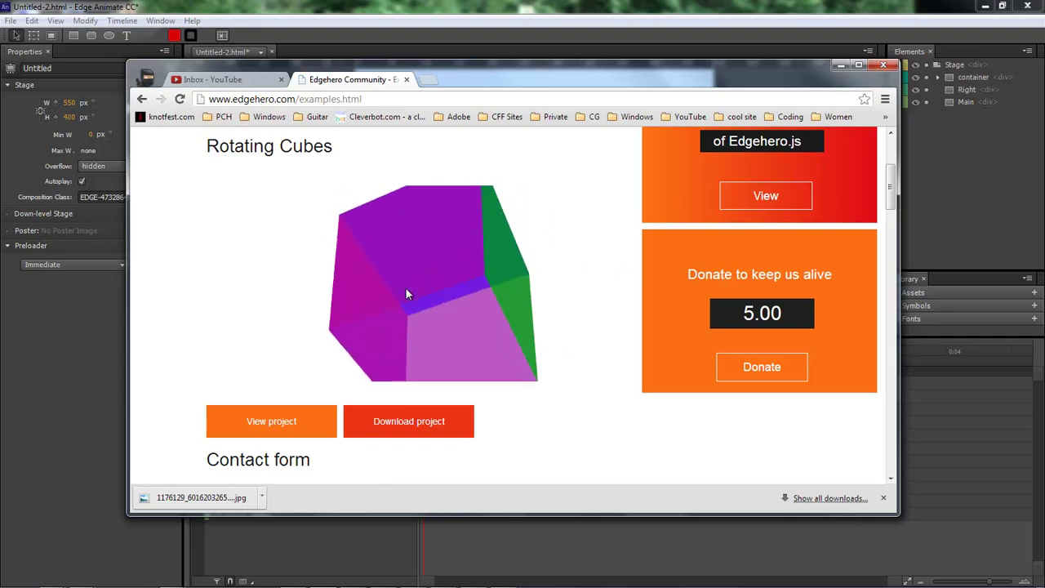
scroll(605, 270, "down", 5)
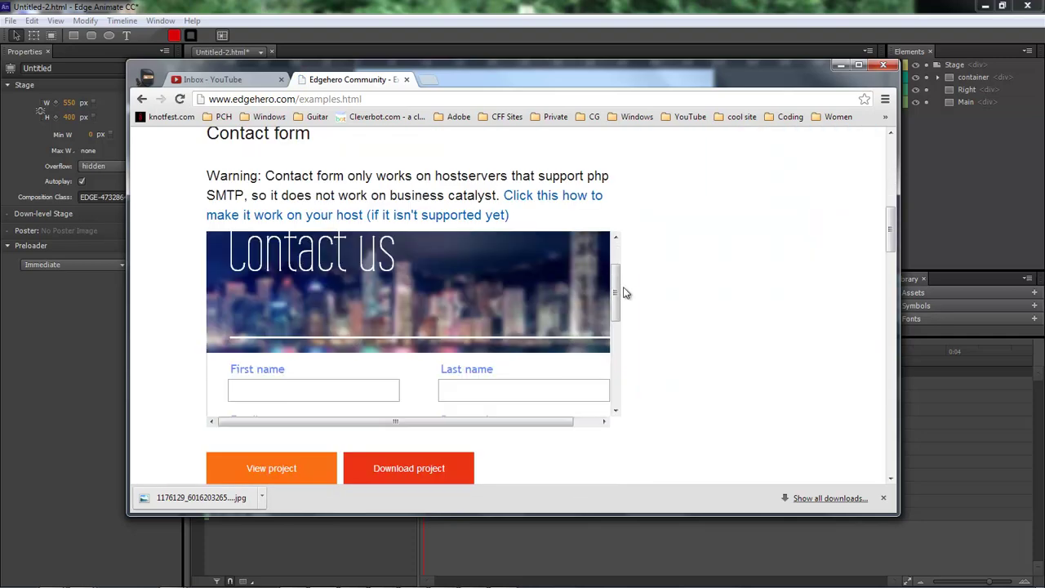
left_click_drag(616, 292, 624, 253)
scroll(663, 262, "down", 3)
scroll(663, 262, "down", 8)
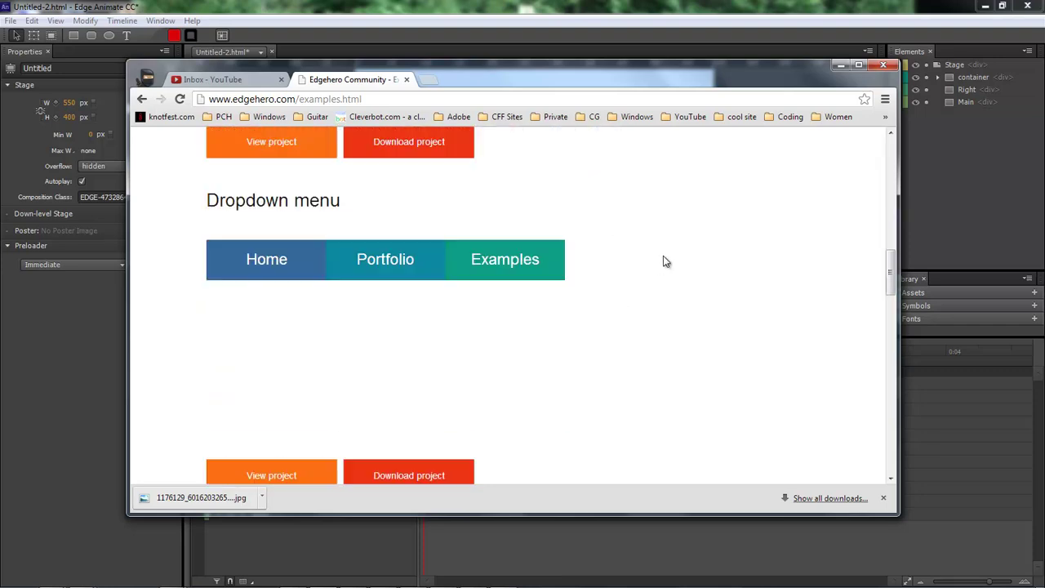
scroll(664, 262, "down", 8)
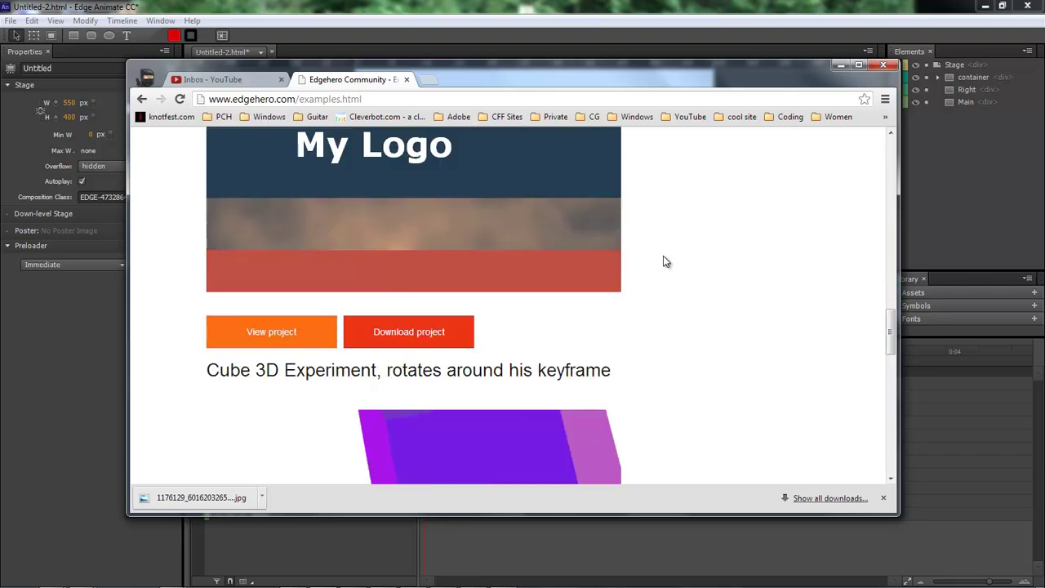
scroll(663, 261, "down", 7)
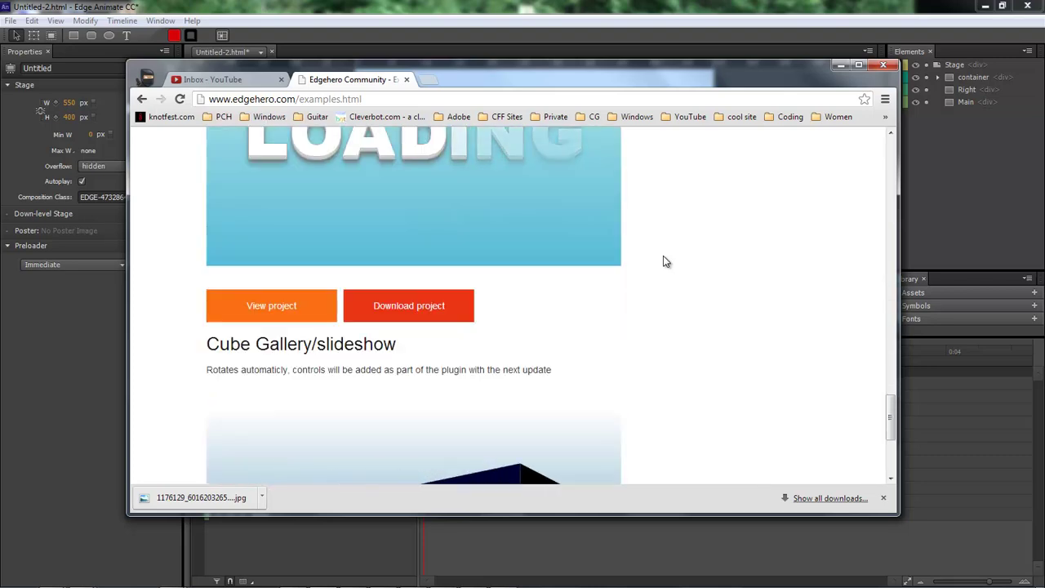
Step: Look over the Rotating Cubes demo, then minimize the browser
scroll(663, 262, "up", 6)
scroll(663, 261, "up", 20)
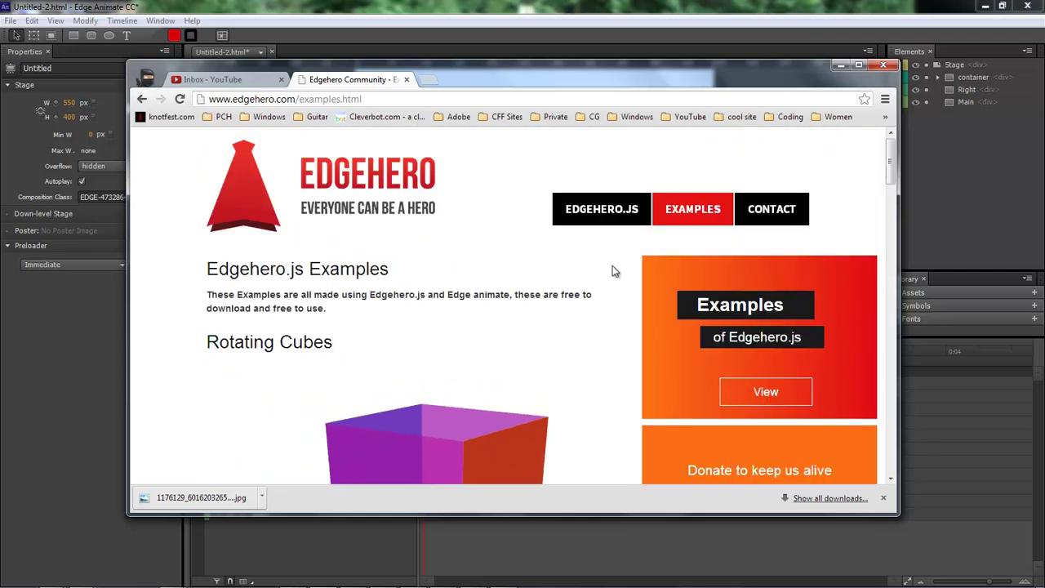
scroll(620, 269, "down", 1)
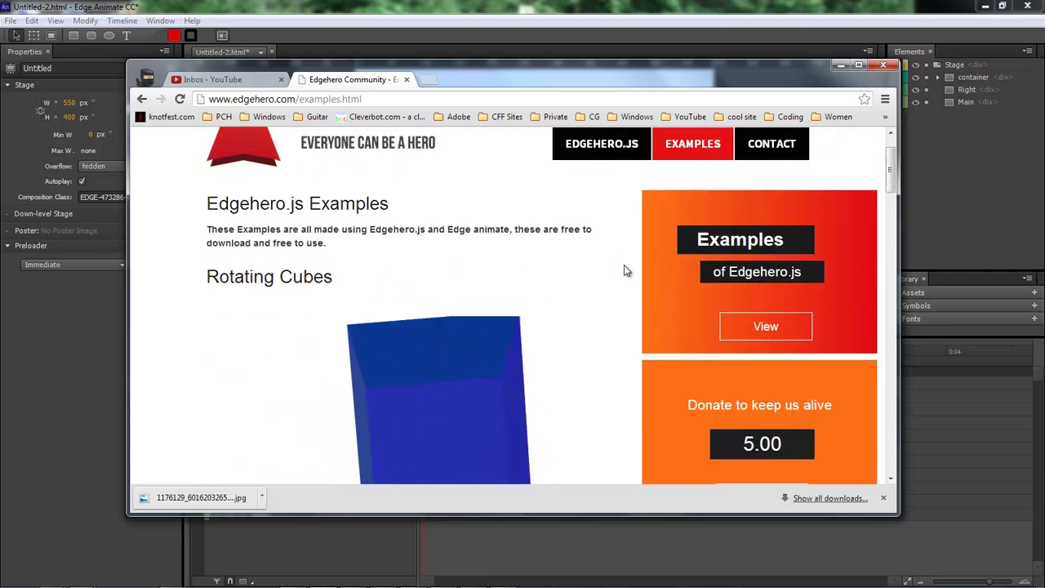
scroll(624, 270, "down", 2)
scroll(624, 265, "up", 3)
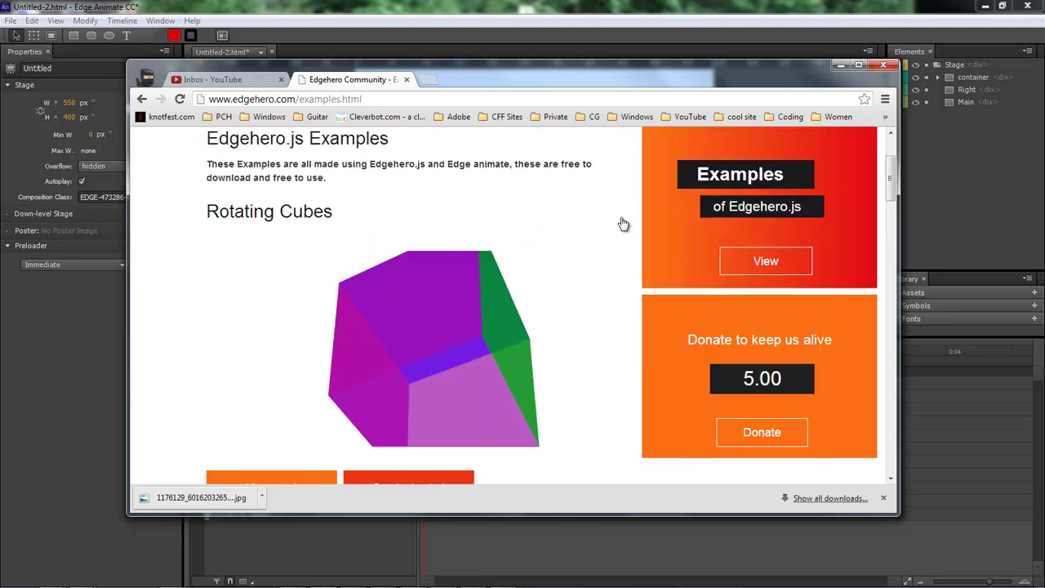
scroll(606, 313, "down", 2)
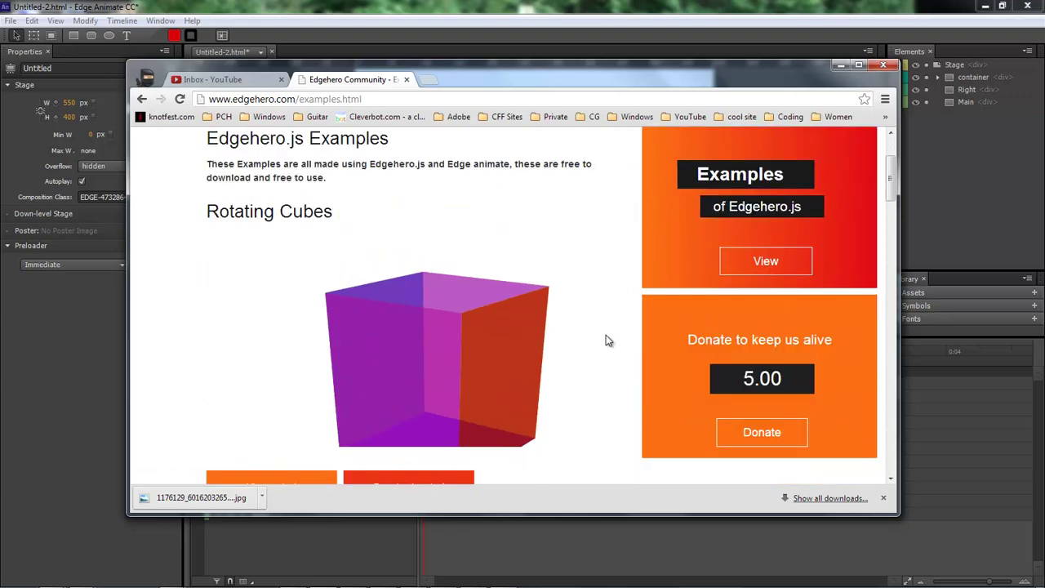
scroll(628, 282, "up", 2)
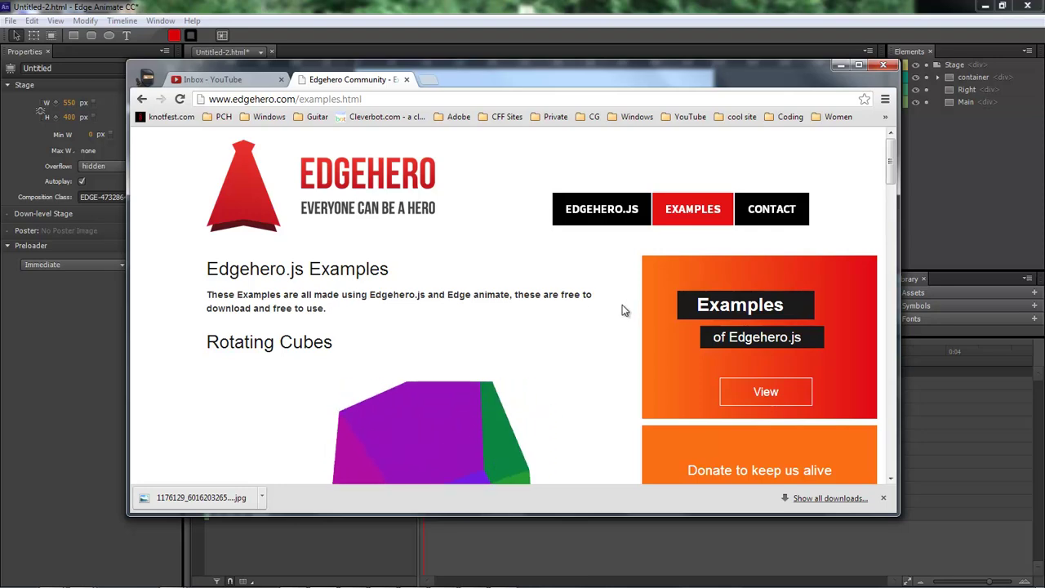
scroll(622, 307, "down", 2)
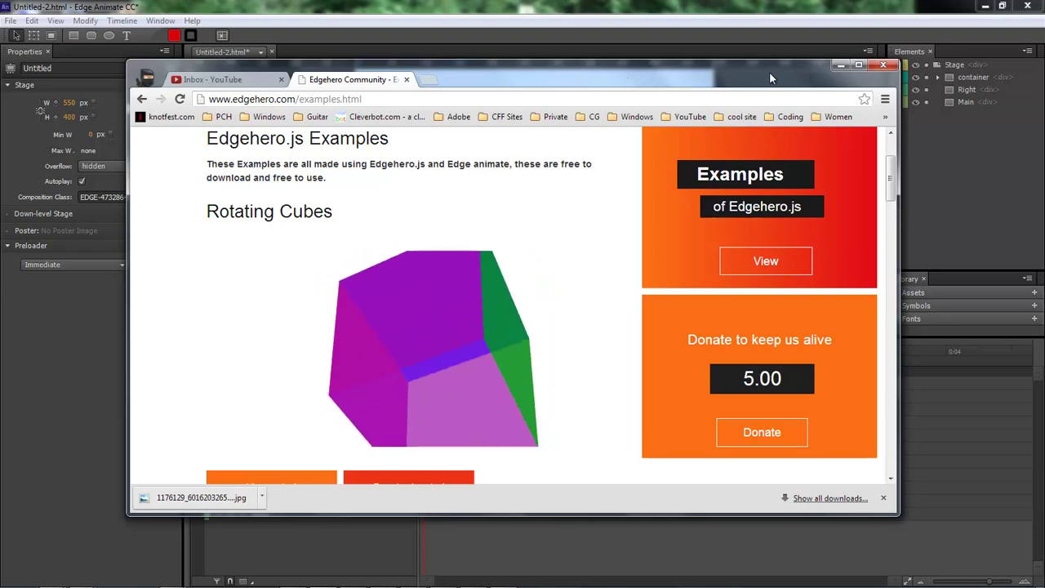
left_click(840, 64)
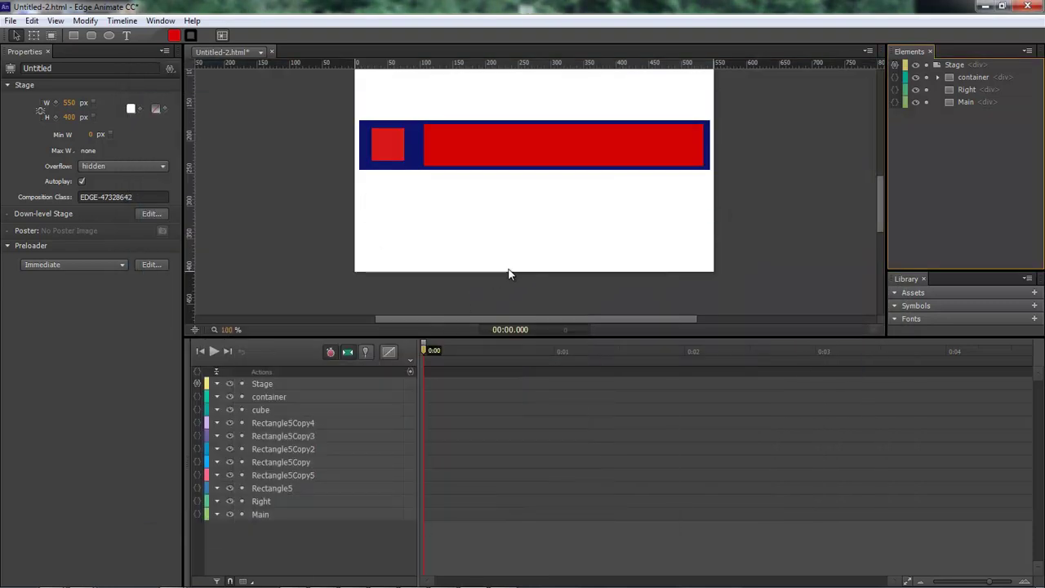
Step: Preview the cube banner in the browser with Ctrl+Enter, then minimize the preview
left_click(616, 282)
key("ctrl+Return")
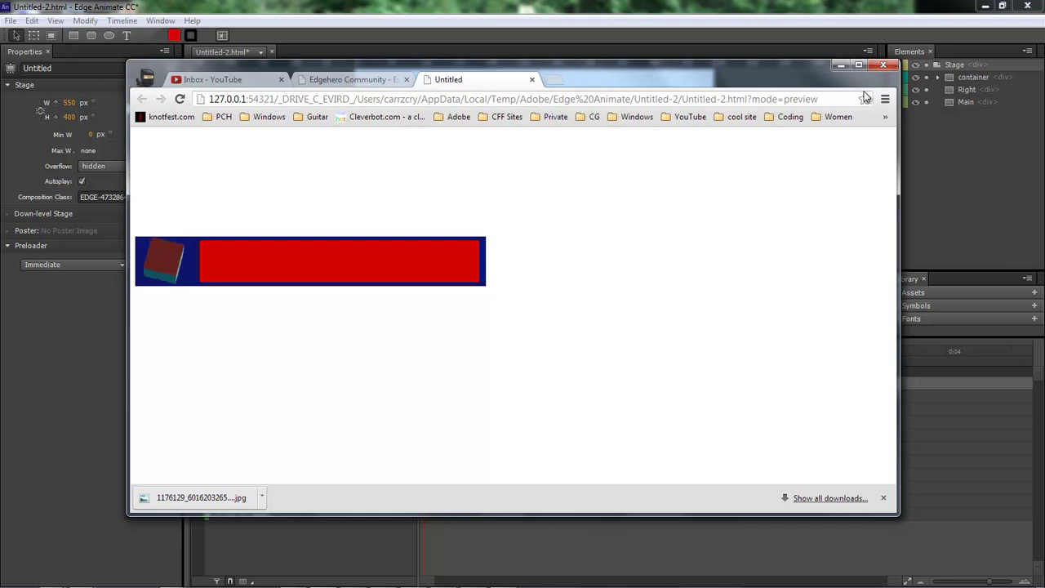
left_click(840, 66)
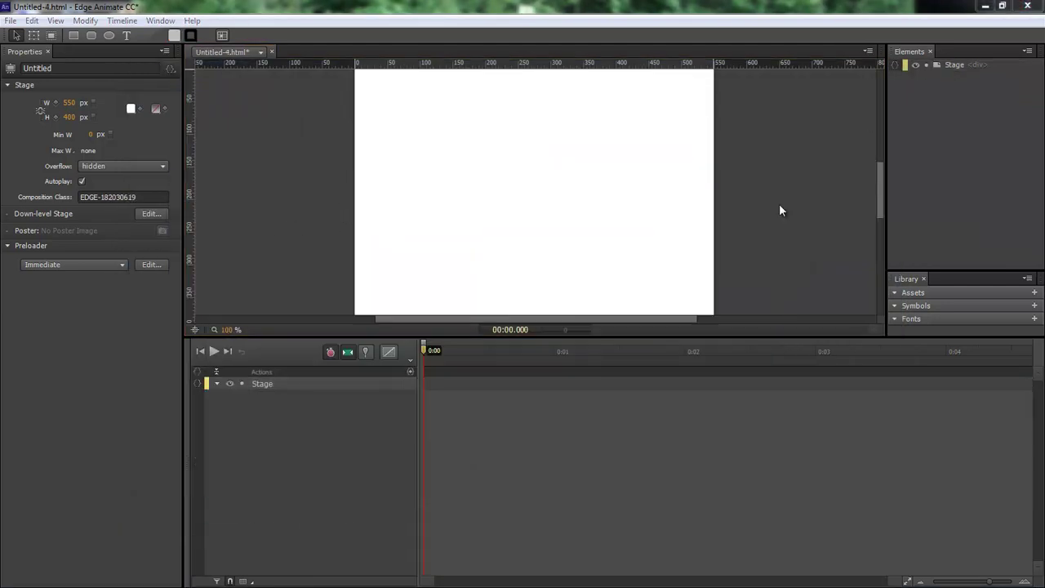
Step: Draw a wide rectangle and a smaller red rectangle inside it
left_click(74, 35)
mouse_move(370, 154)
left_mouse_down()
mouse_move(525, 202)
mouse_move(698, 200)
left_mouse_up()
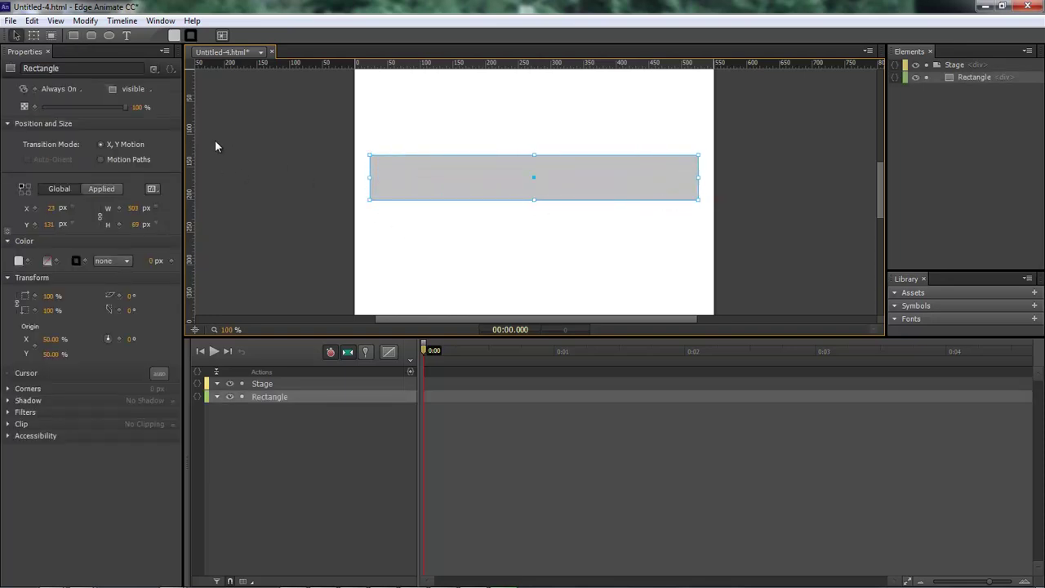
left_click(72, 34)
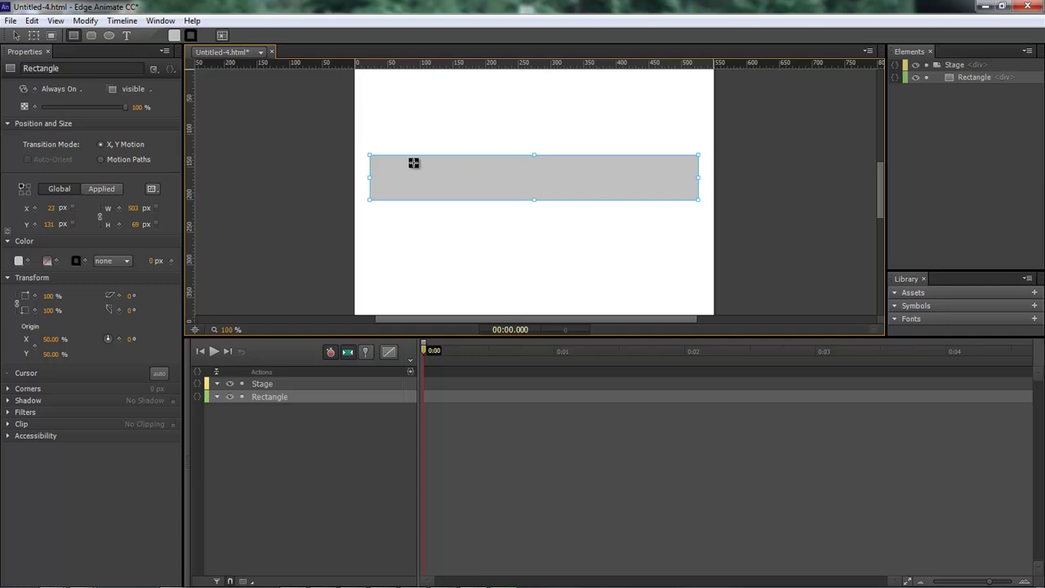
left_click_drag(423, 161, 692, 192)
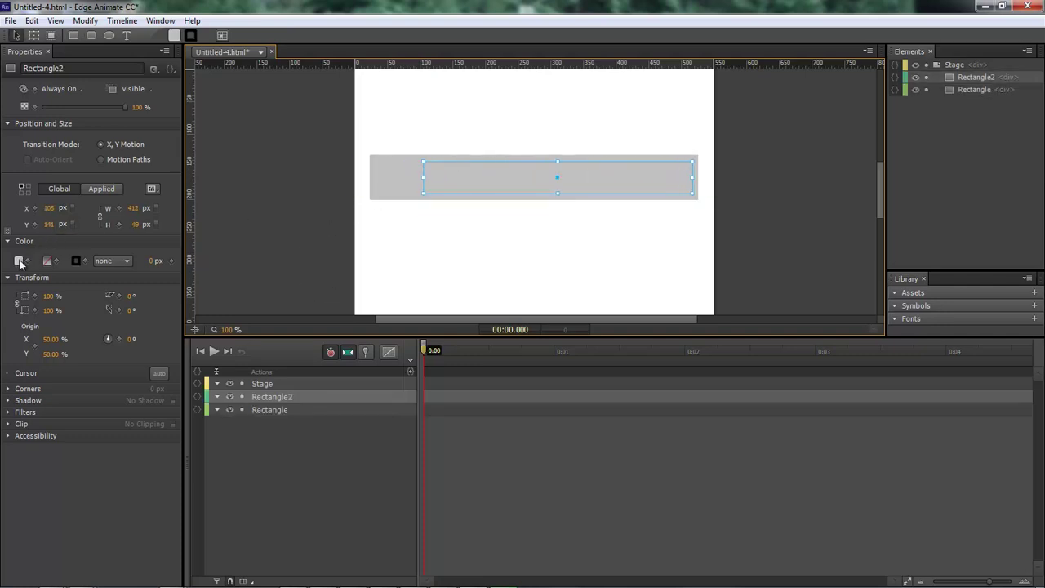
left_click(20, 261)
left_click(110, 361)
left_click(409, 198)
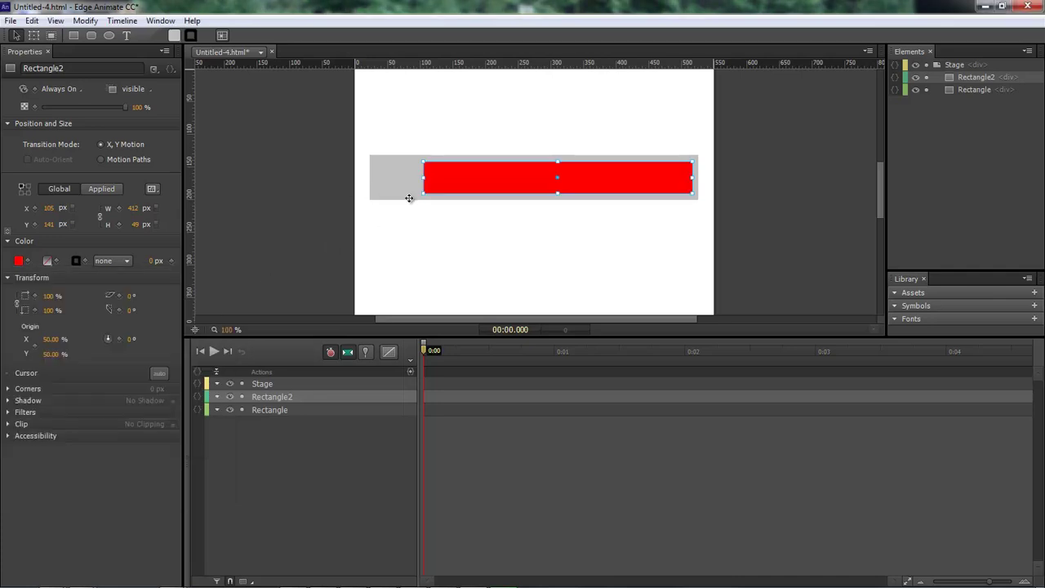
Step: Give the outer rectangle a linear purple-to-white gradient fill
left_click(388, 179)
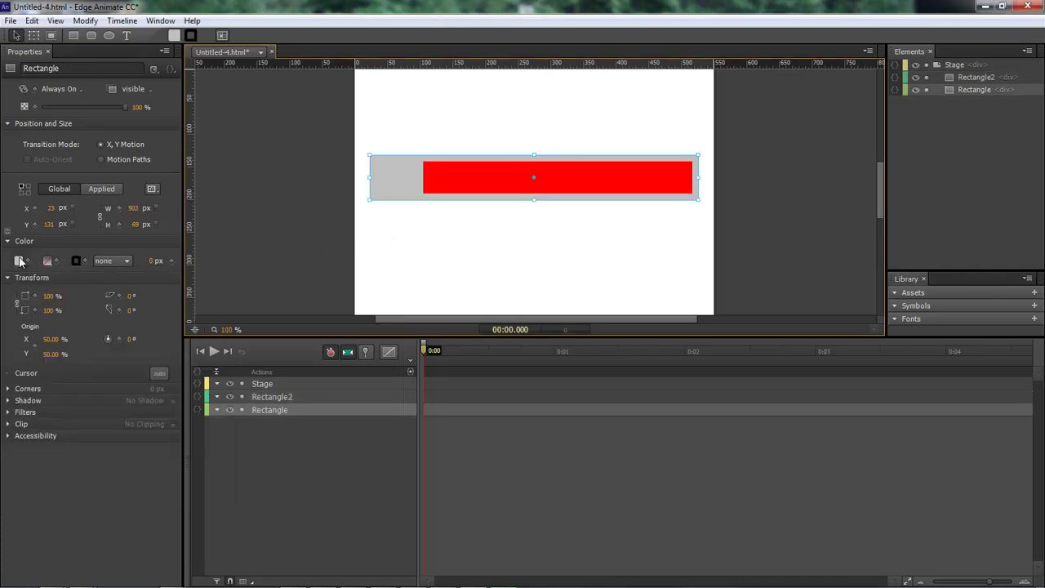
left_click(21, 262)
left_click_drag(71, 376, 17, 333)
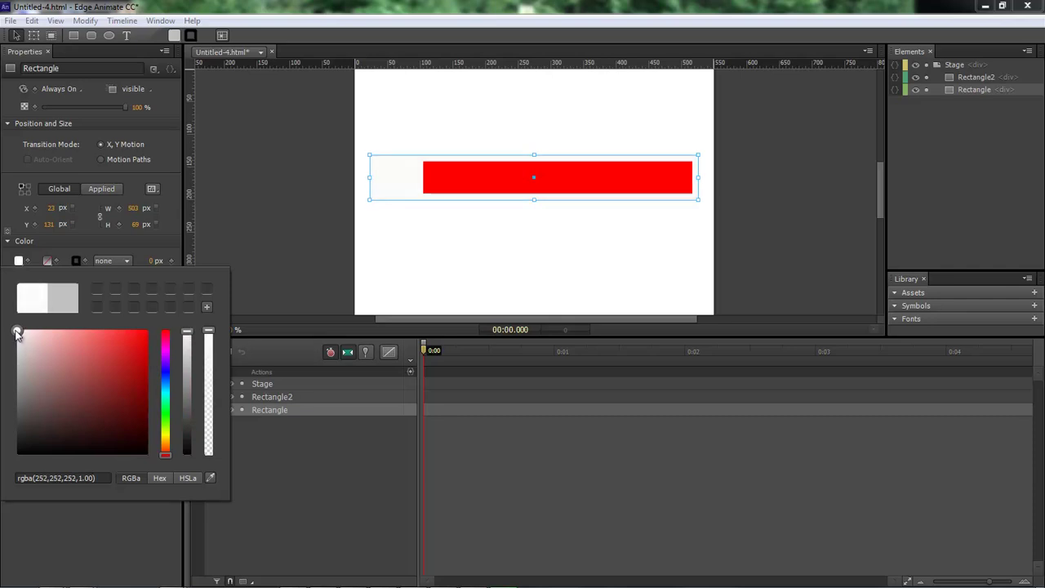
left_click(52, 242)
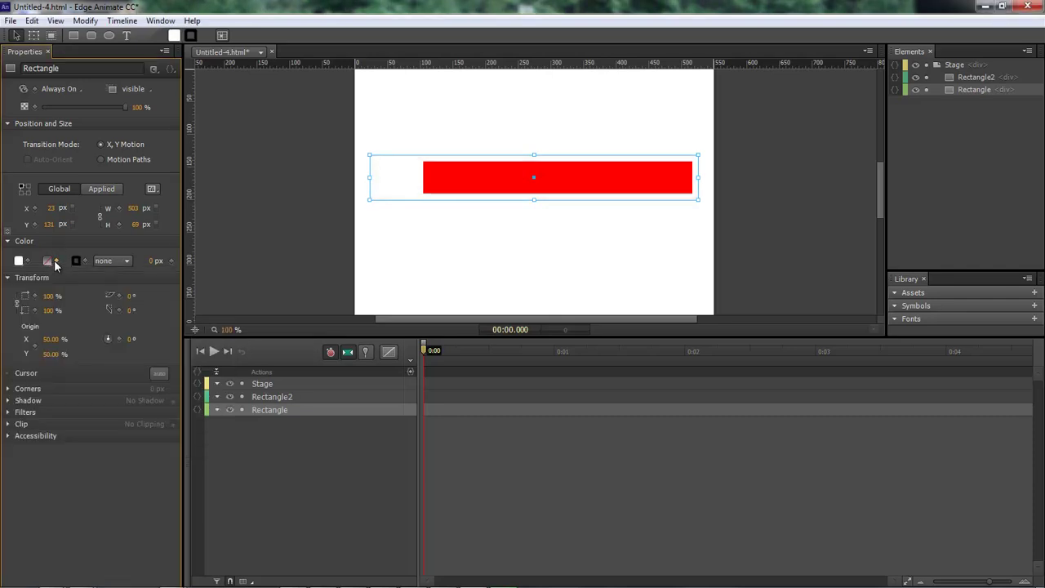
left_click(50, 261)
left_click(47, 292)
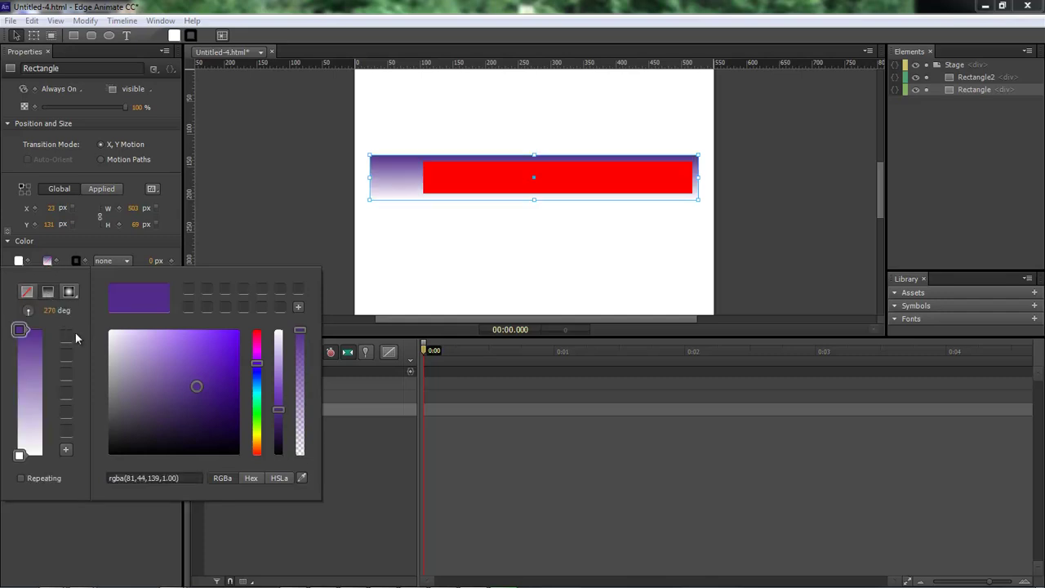
left_click(20, 373)
left_click_drag(23, 382, 25, 353)
mouse_move(157, 369)
left_mouse_down()
mouse_move(118, 362)
mouse_move(120, 416)
left_mouse_up()
left_click(236, 184)
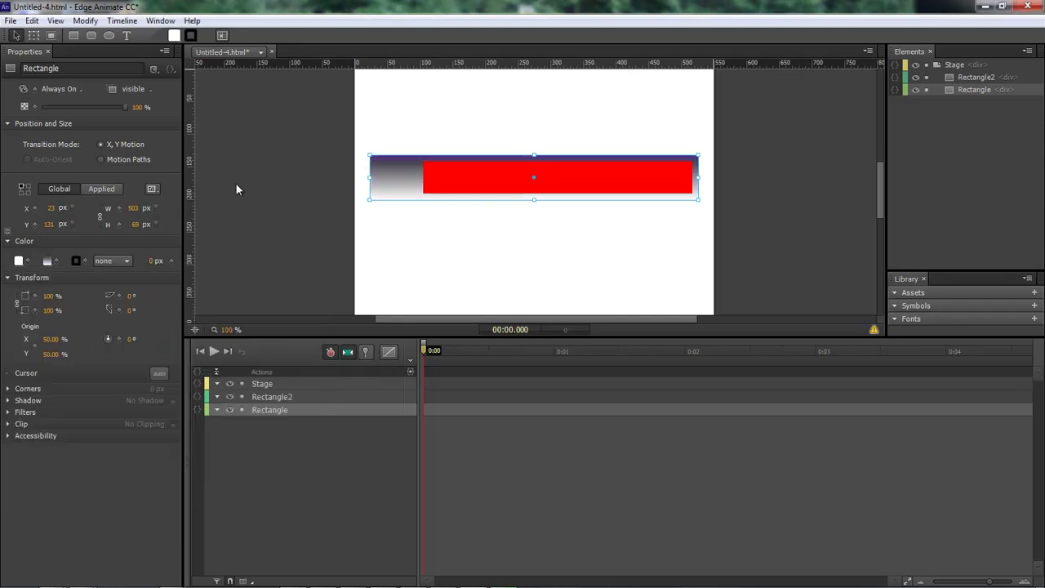
left_click(458, 285)
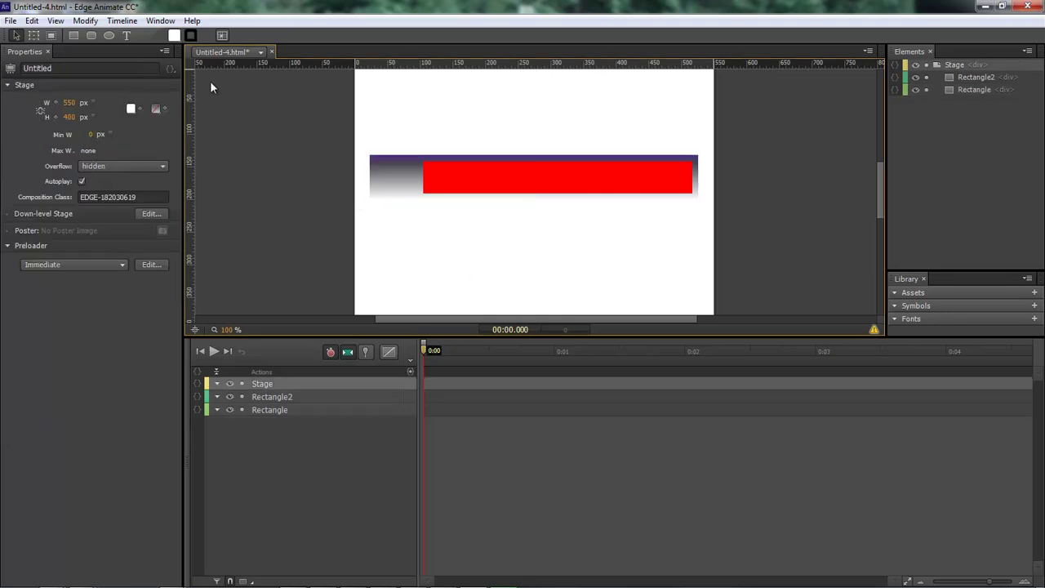
Step: Draw a small square at the bar's left end and size it to 60 × 60 px
left_click(74, 36)
left_click_drag(373, 158, 416, 192)
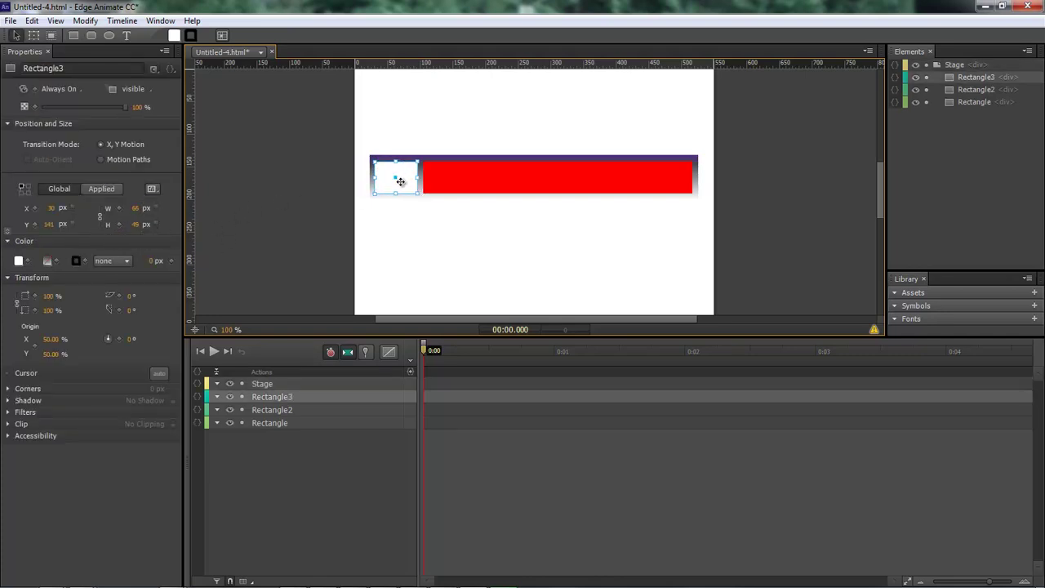
left_click(139, 209)
left_click(99, 216)
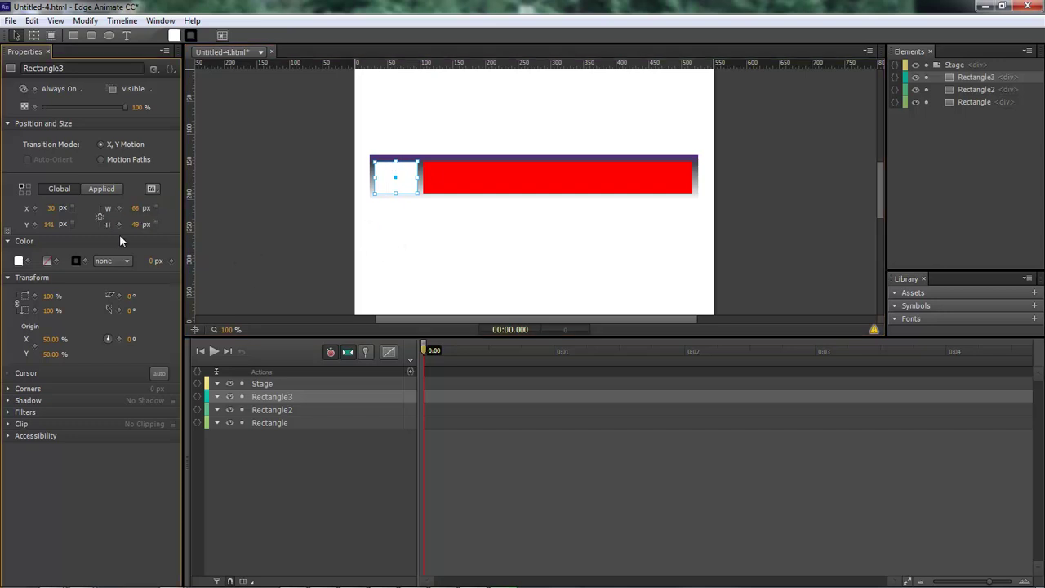
left_click(164, 209)
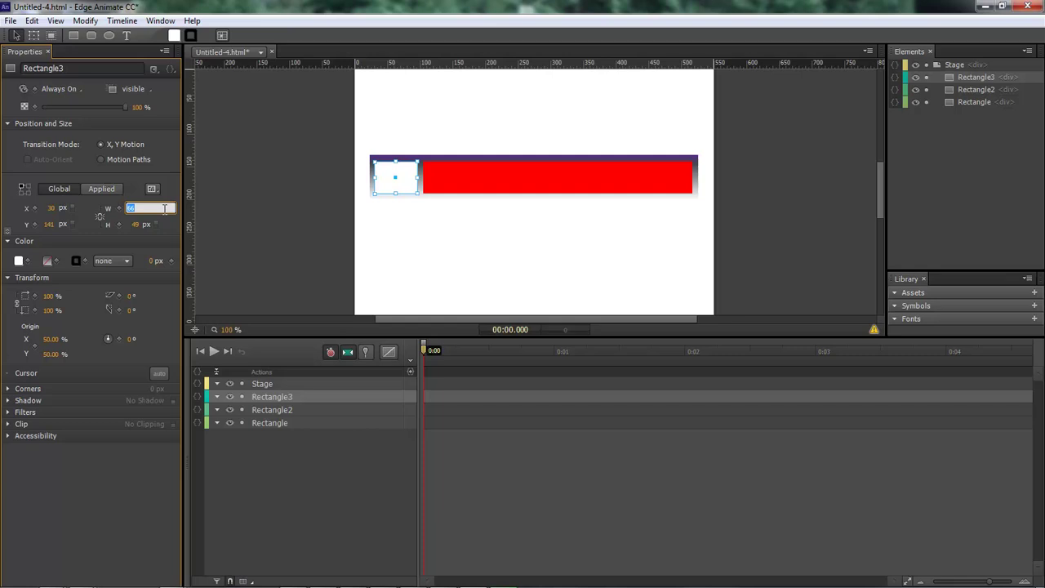
type("60")
key("Tab")
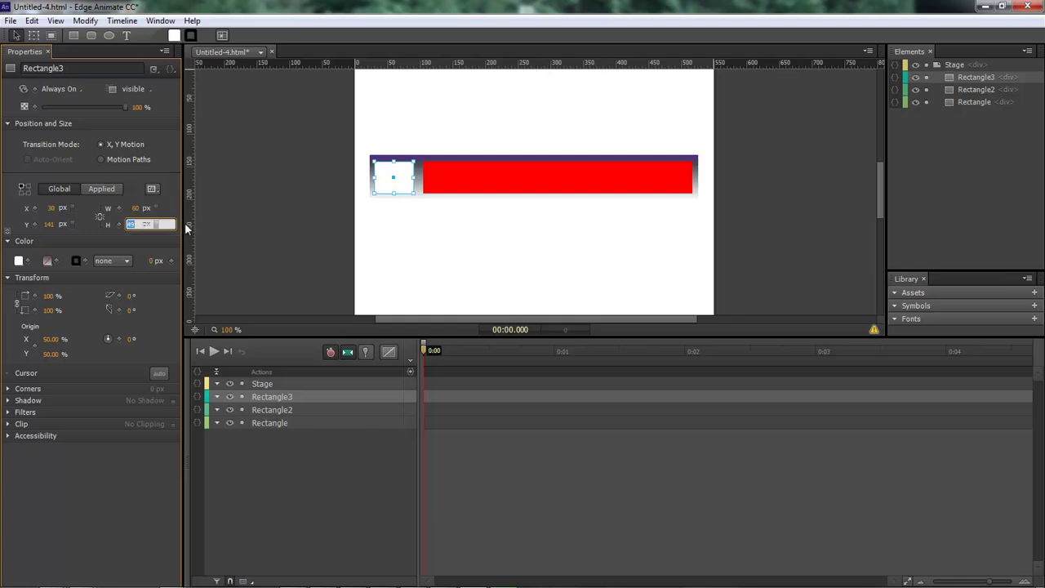
type("60")
key("Return")
left_click(376, 214)
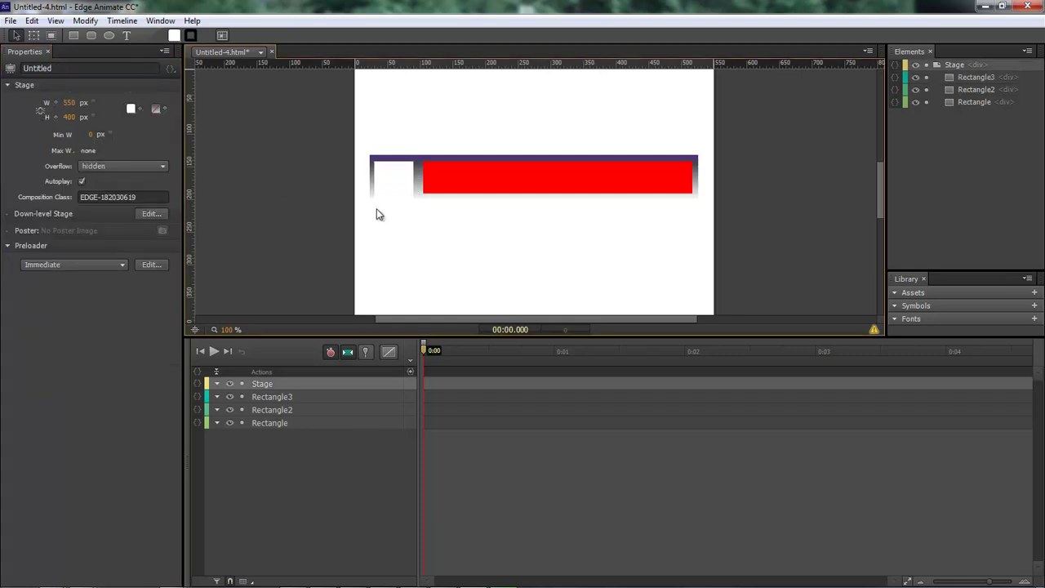
left_click(391, 181)
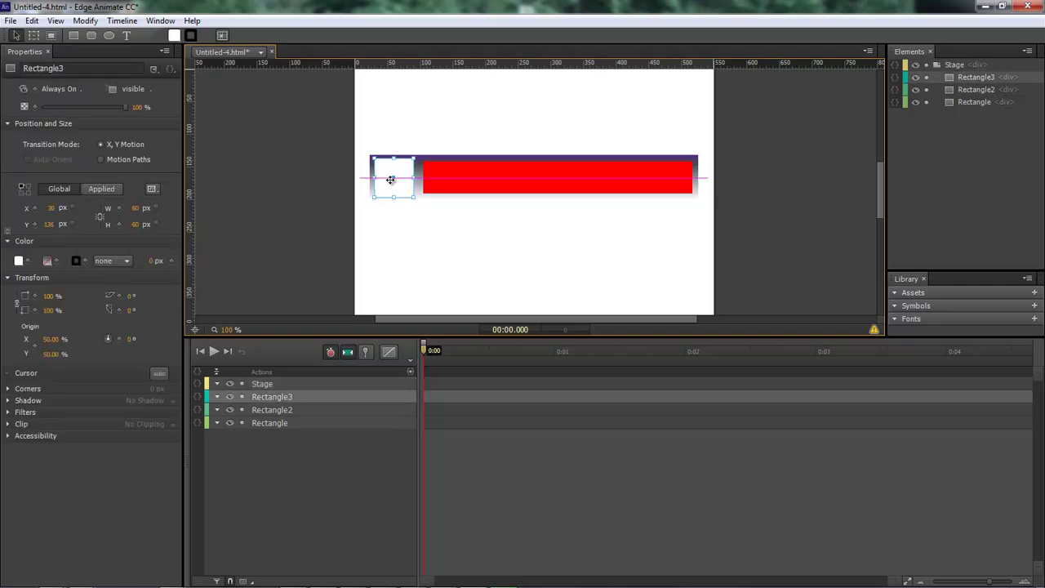
left_click(308, 191)
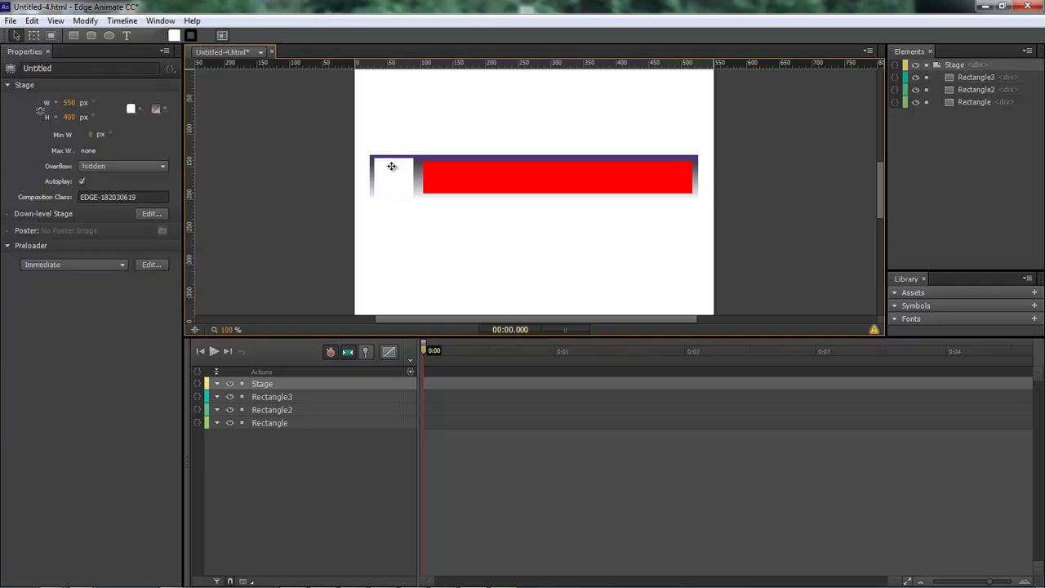
left_click(391, 167)
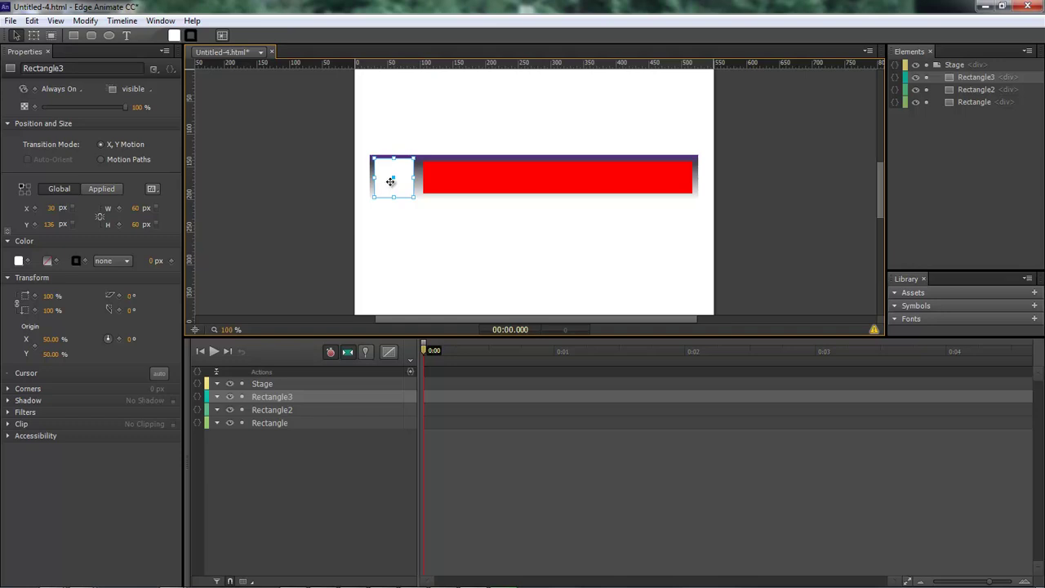
Step: Rename Rectangle3 to 'container' and duplicate it with Ctrl+D into containerCopy elements
double_click(284, 399)
type("c")
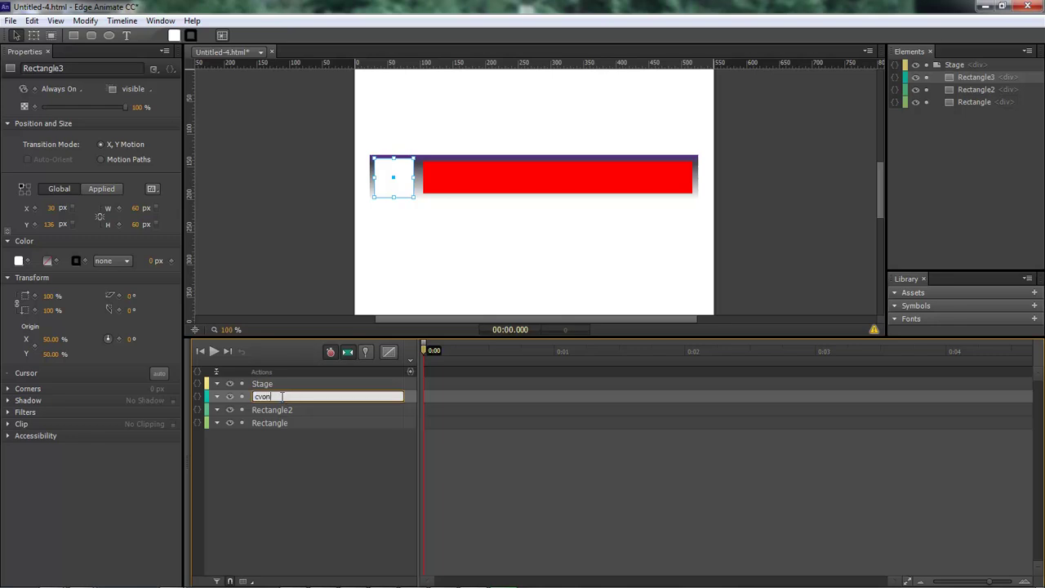
type("ontainer")
key("Return")
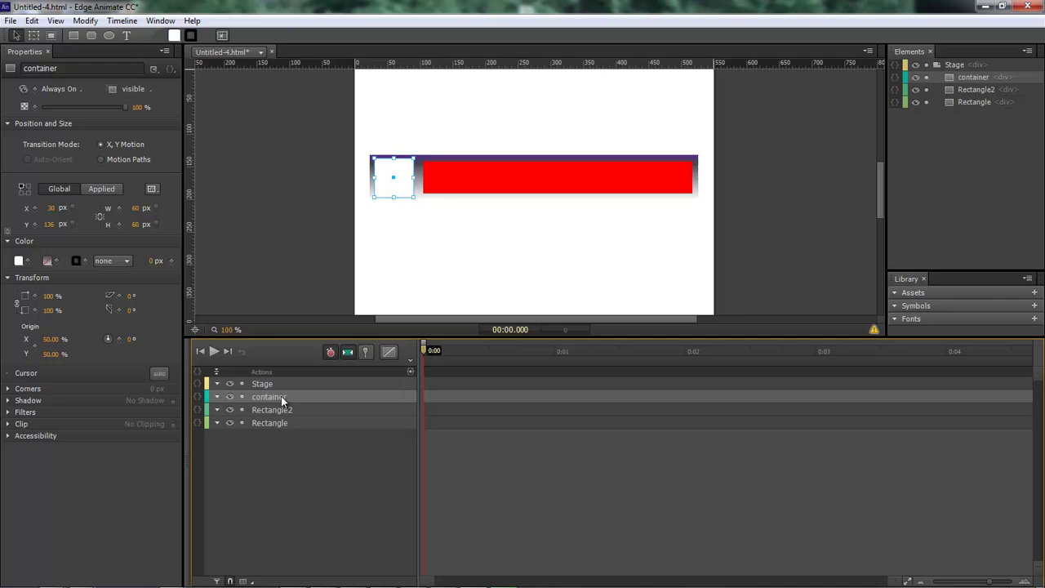
key("ctrl+d")
key("ctrl+d")
key("ctrl+d")
key("ctrl+d")
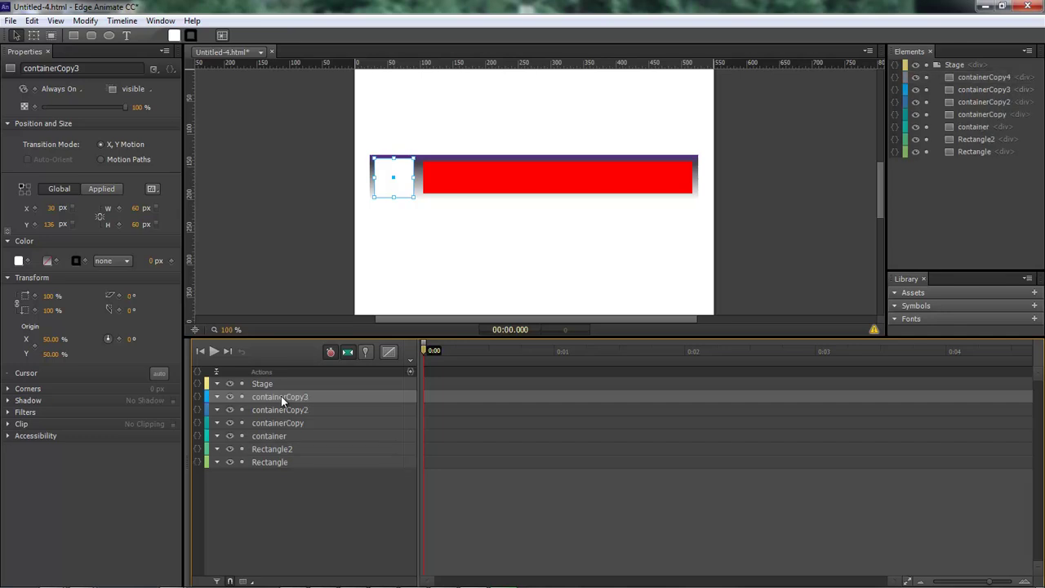
key("ctrl+d")
key("ctrl+d")
key("ctrl+d")
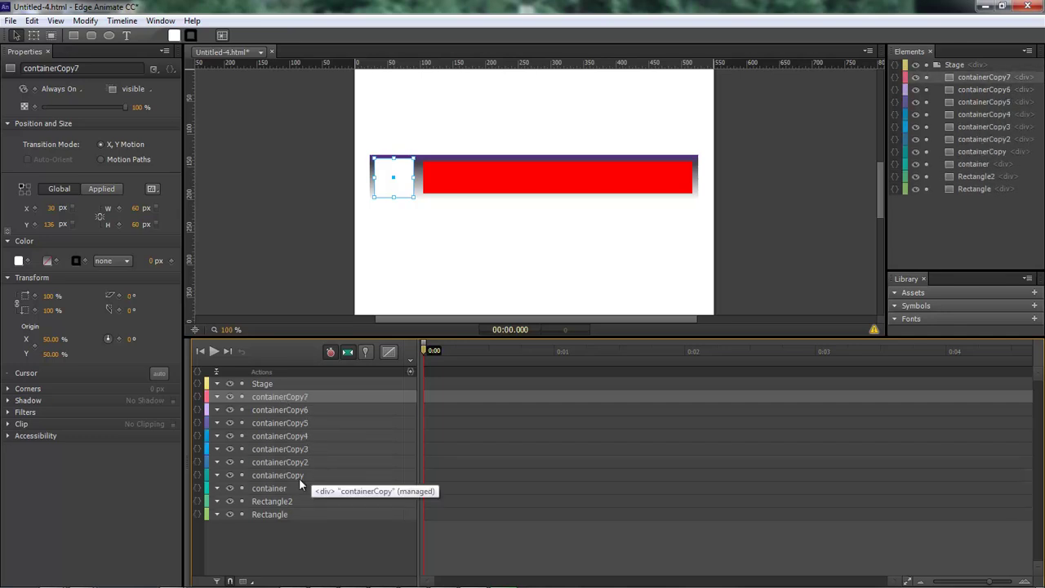
Step: Rename the first four container copies to cube, one, two and three
double_click(283, 475)
type("cube")
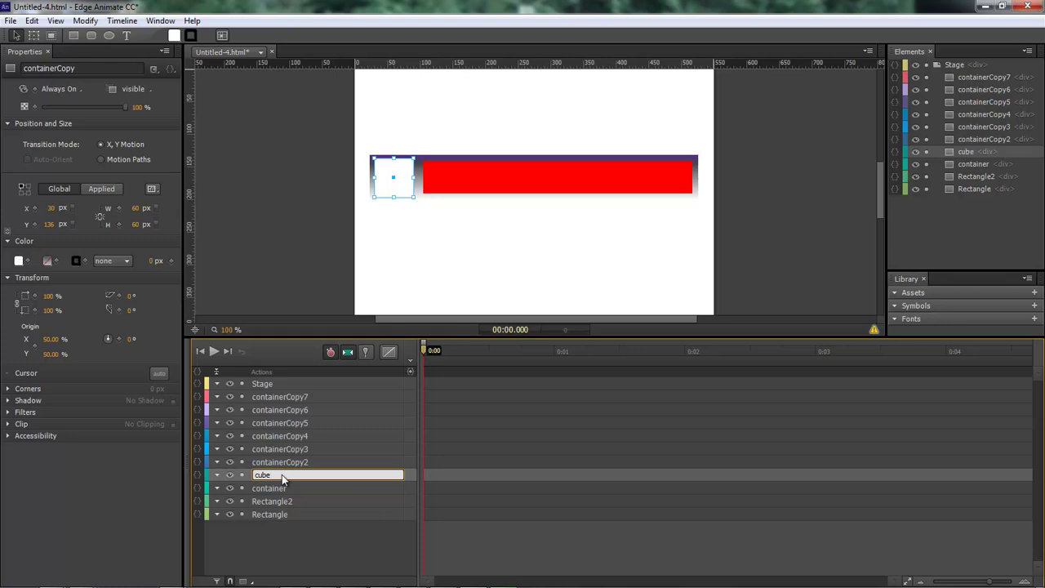
key("Return")
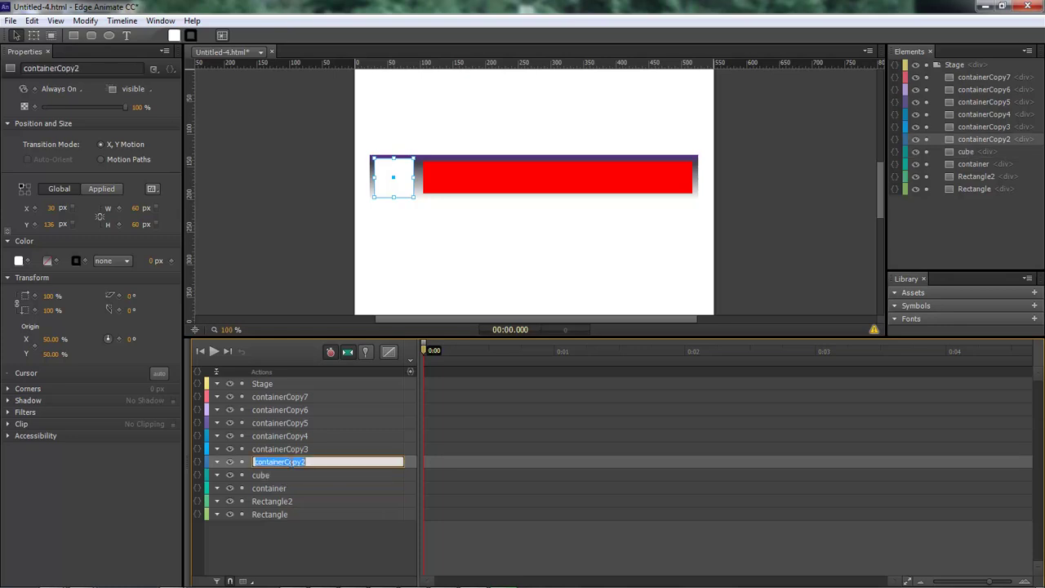
type("one")
key("Return")
double_click(287, 449)
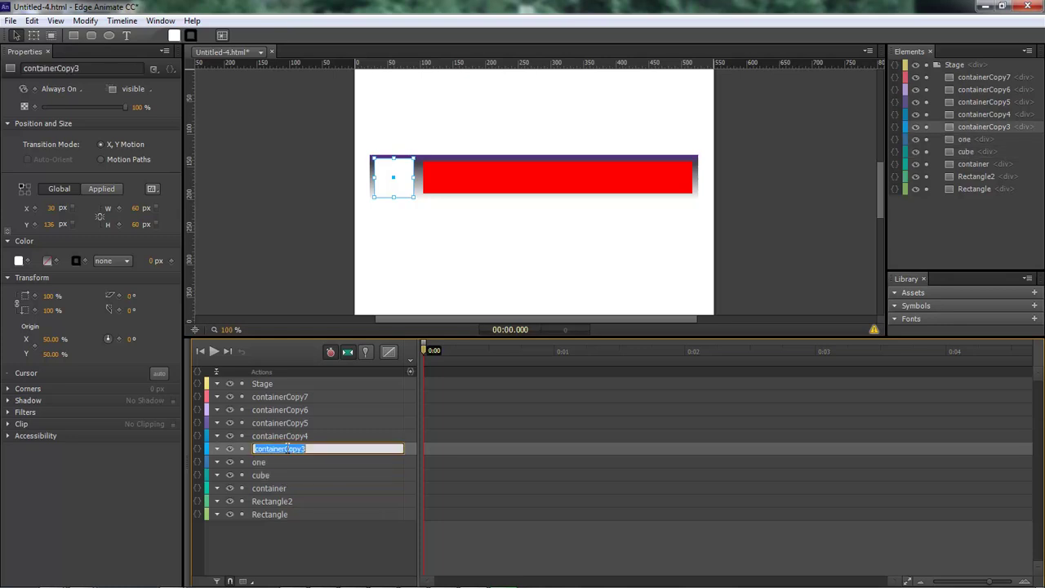
type("two")
key("Return")
double_click(281, 436)
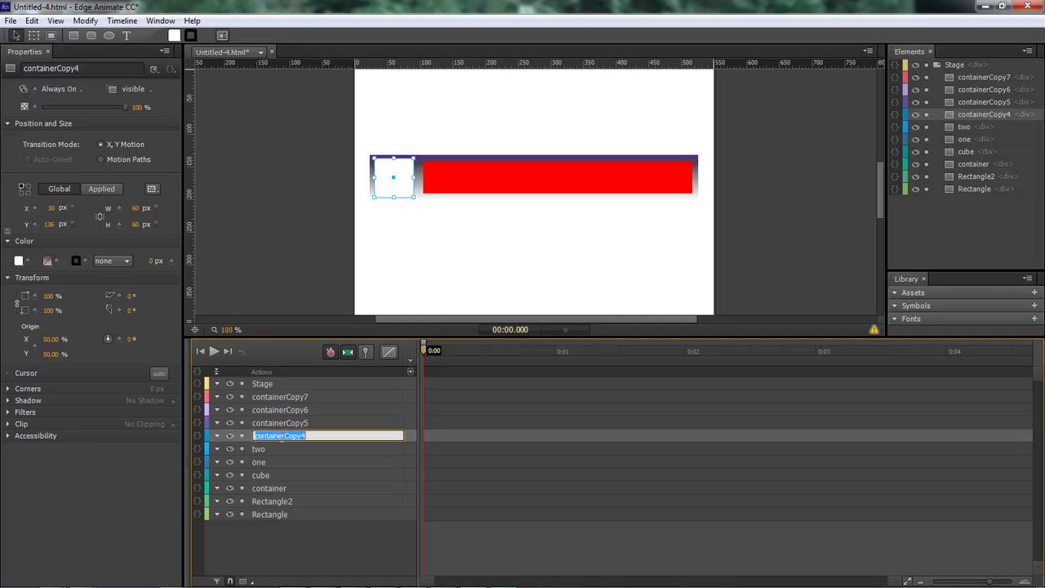
type("three")
key("ctrl+a")
type("three")
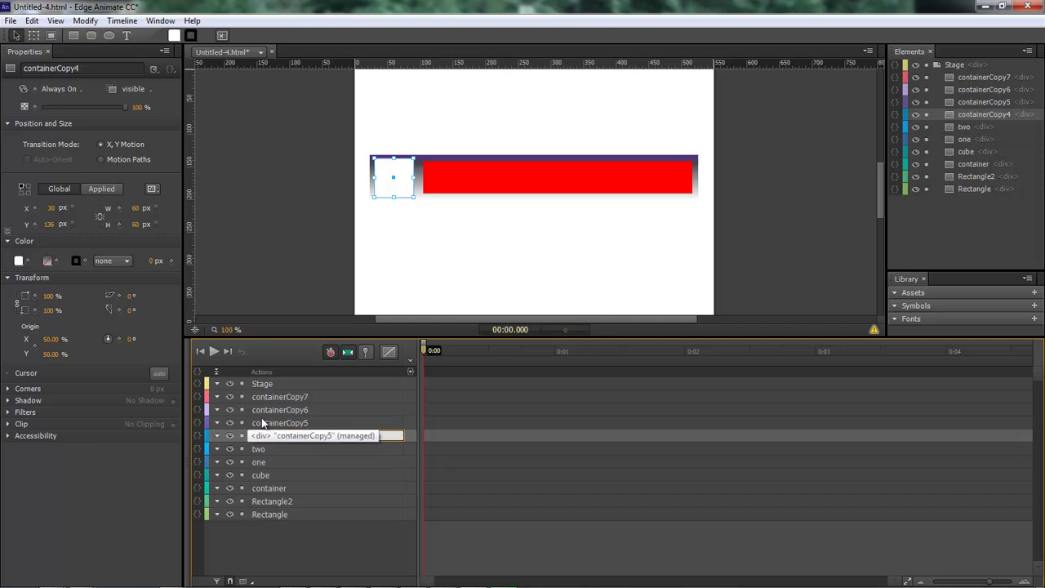
key("Return")
Step: Rename the remaining copies to four, five and six
double_click(287, 422)
type("four")
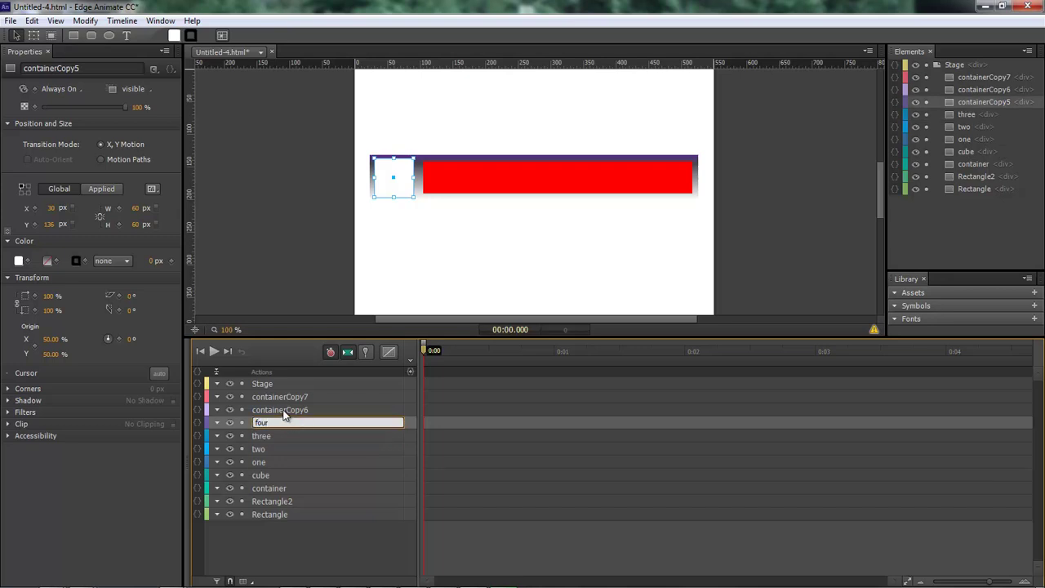
key("Return")
double_click(283, 409)
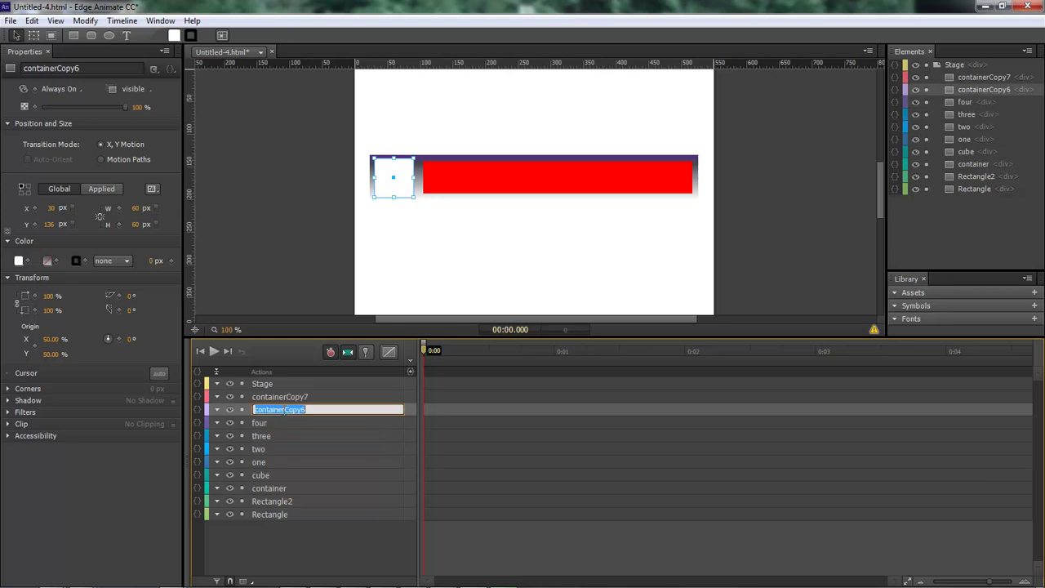
type("five")
key("Return")
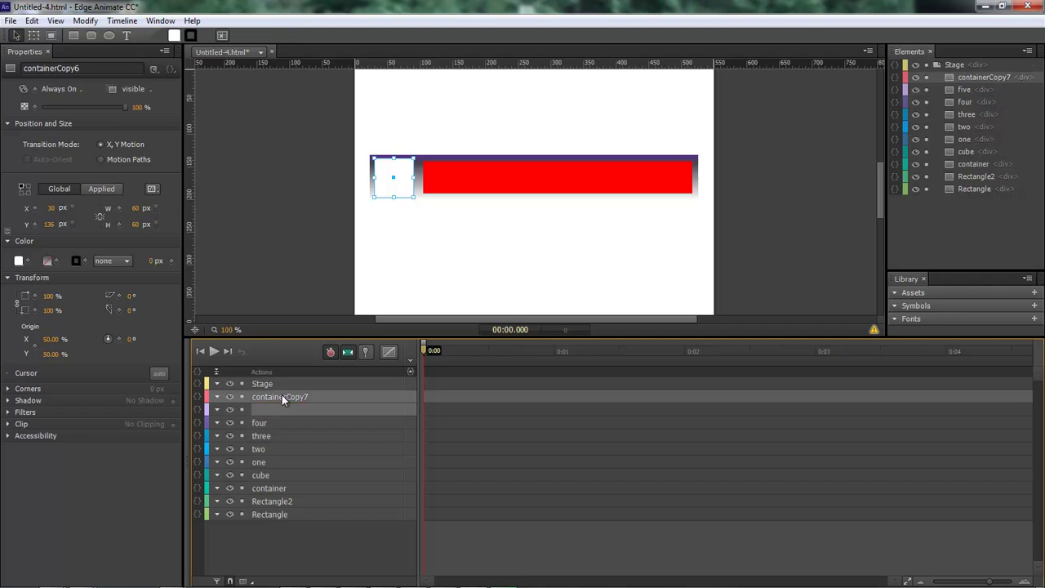
double_click(281, 396)
type("six")
key("Return")
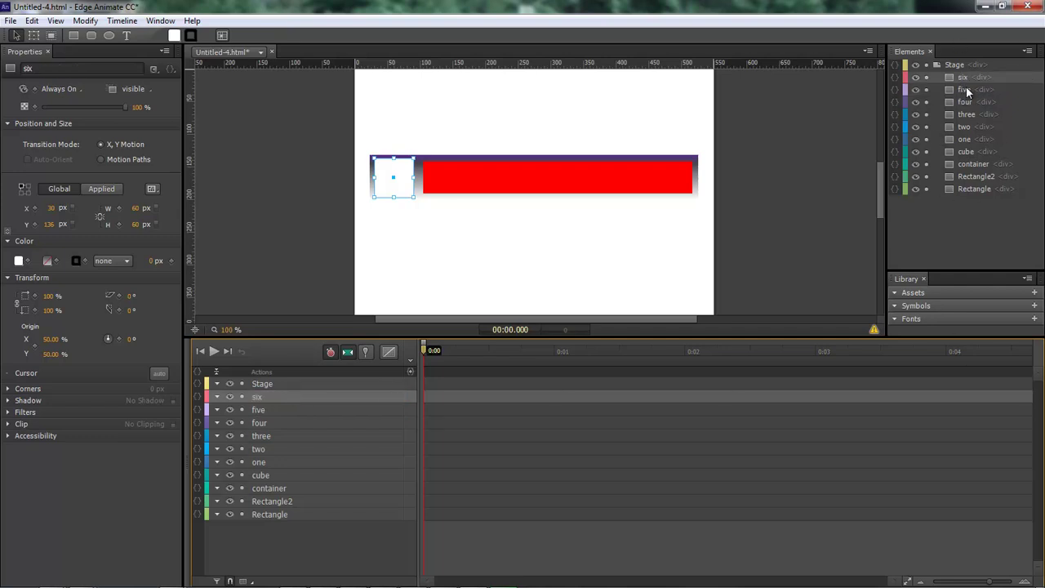
Step: Move container and cube to the top, nest faces one–six in cube, cube in container
left_click_drag(974, 163, 974, 72)
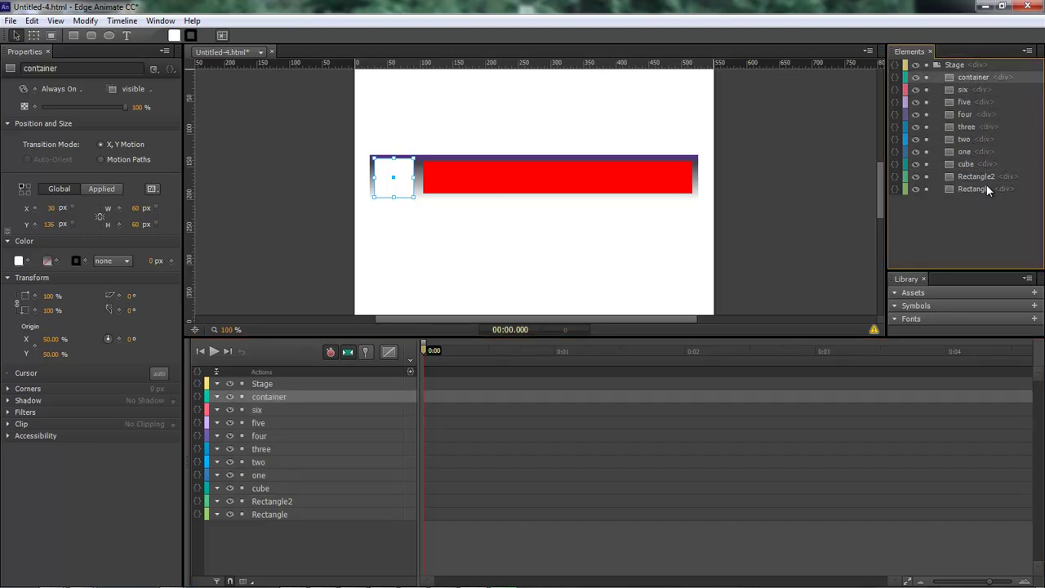
left_click_drag(969, 165, 972, 82)
left_click(972, 164)
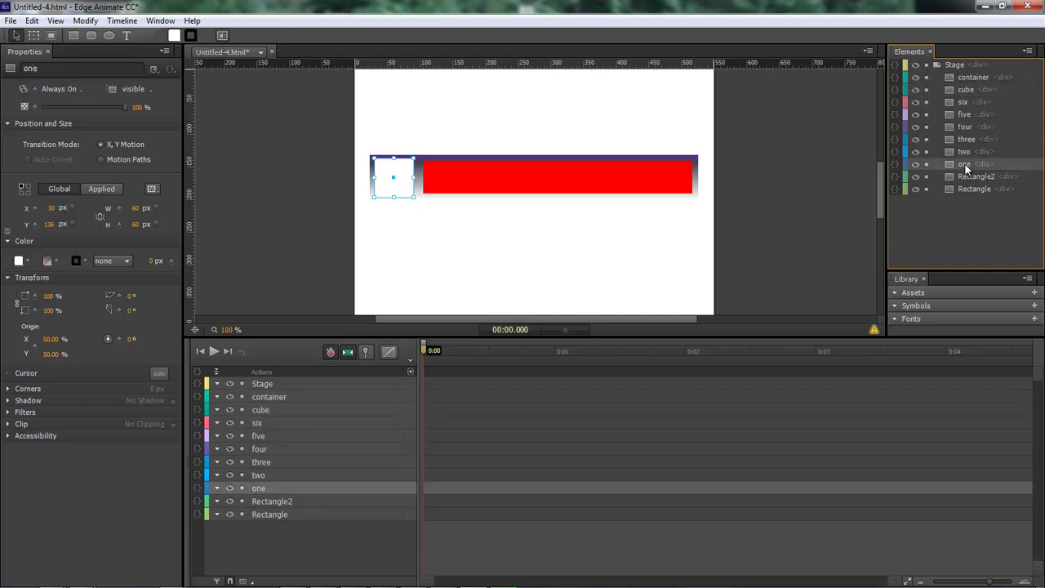
left_click(968, 101, "shift")
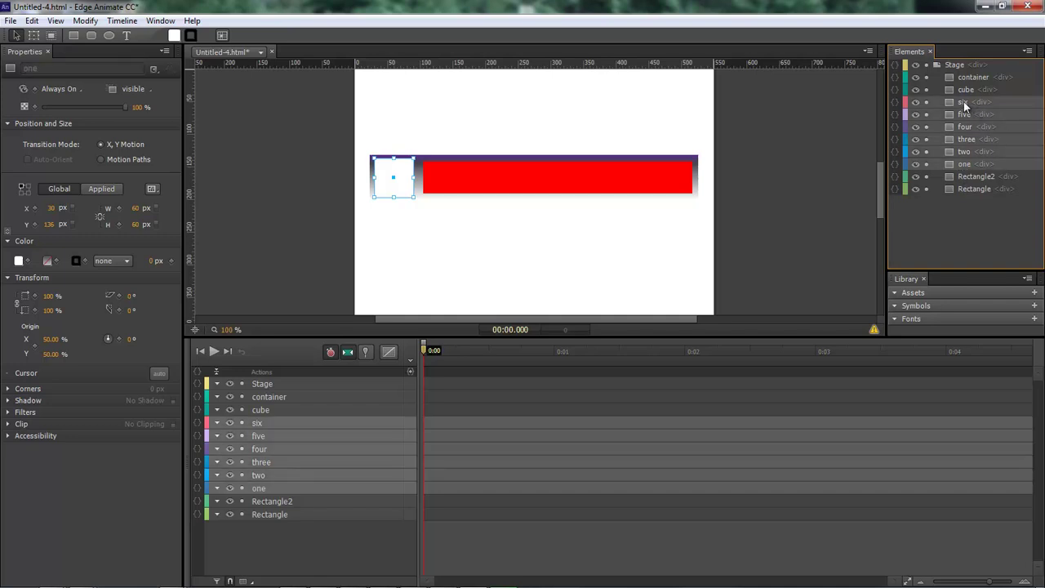
left_click_drag(964, 101, 989, 89)
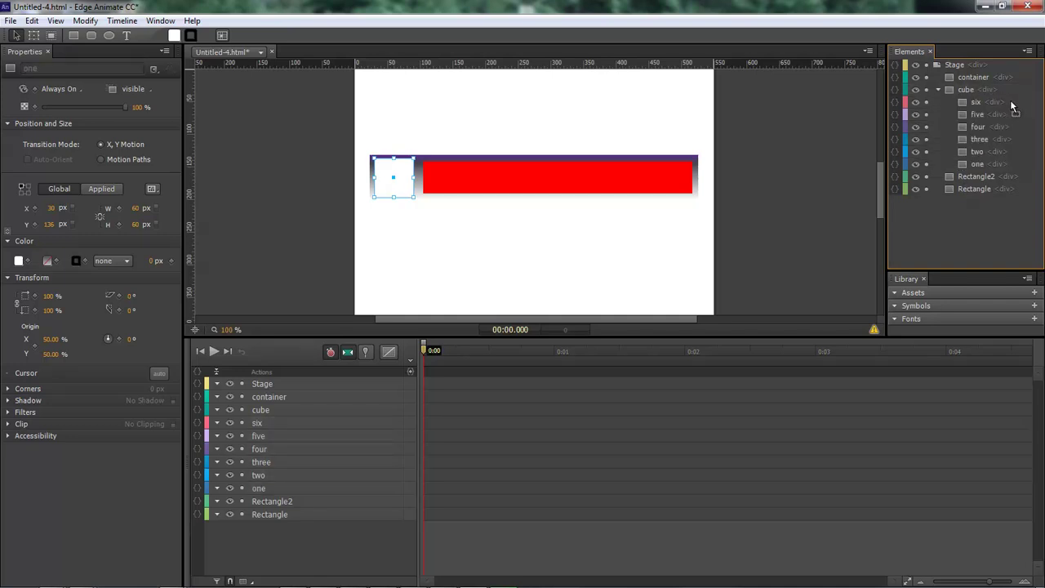
left_click(965, 89)
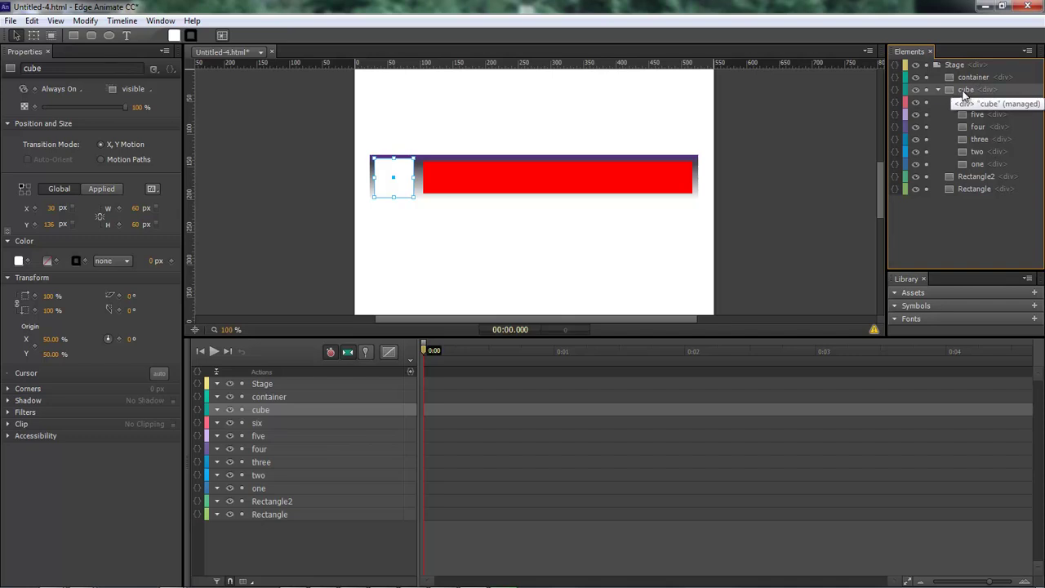
left_click_drag(977, 79, 976, 77)
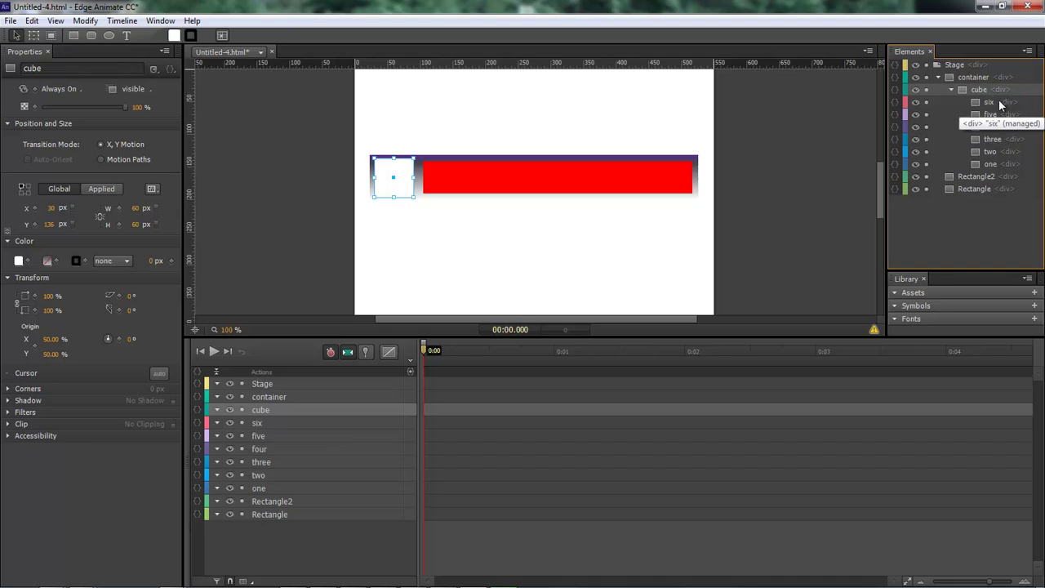
left_click_drag(258, 449, 237, 433)
Step: Assign the container element the classes 'container perspective_1000'
left_click(273, 559)
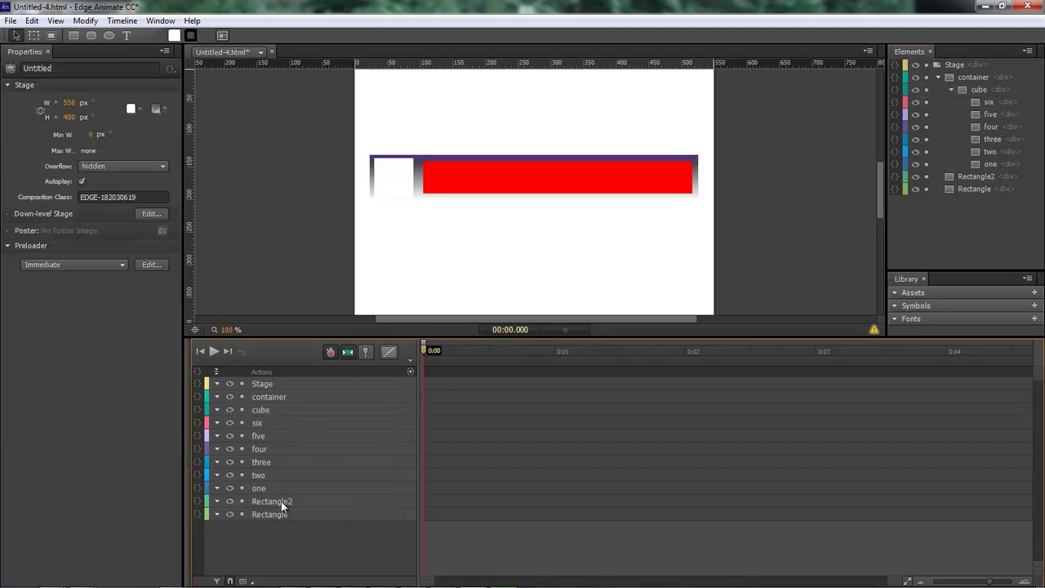
left_click(274, 398)
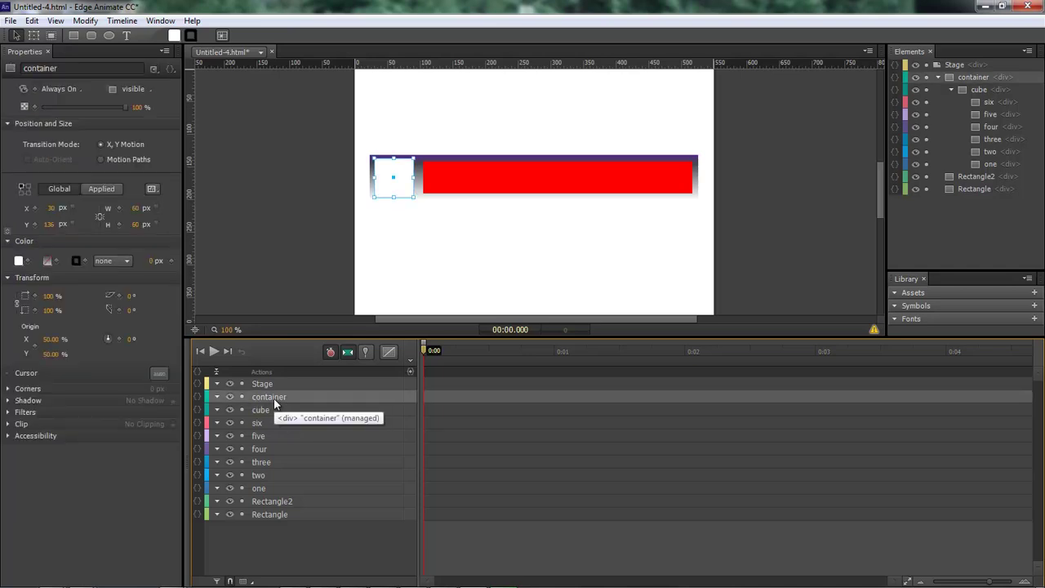
left_click(154, 71)
type("c")
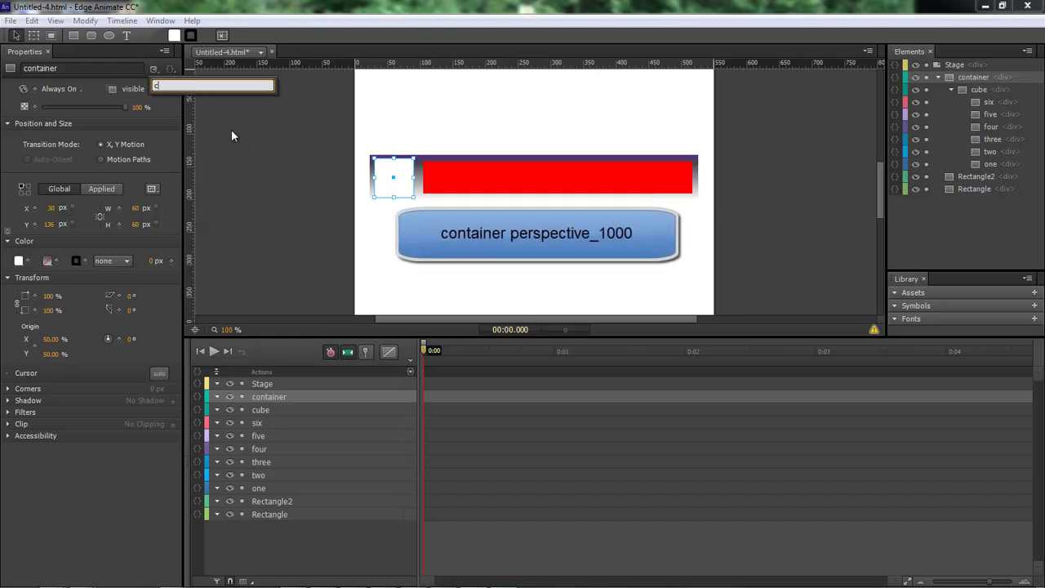
type("ontainer perspective")
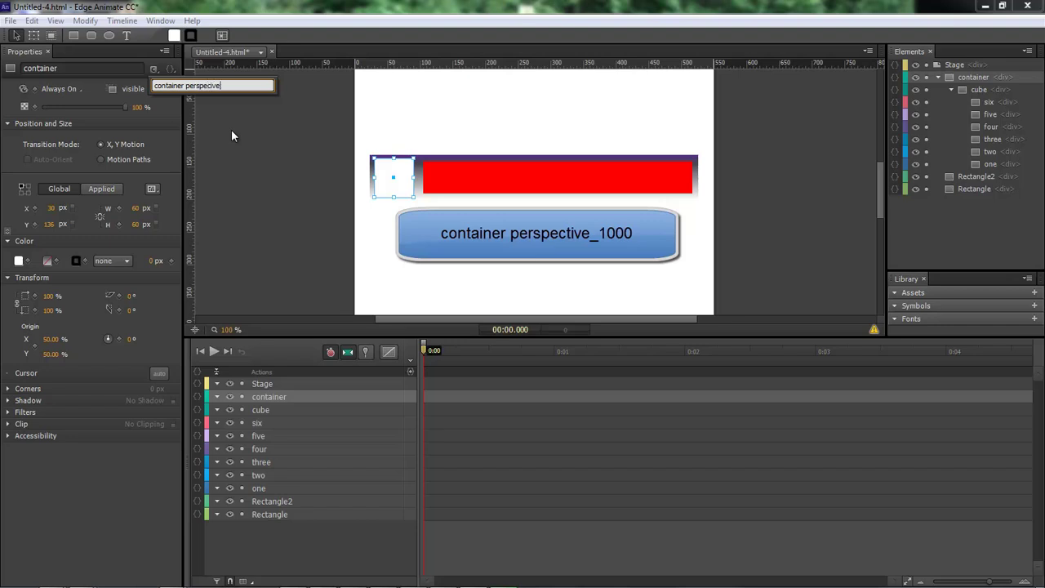
type("_1000")
key("Return")
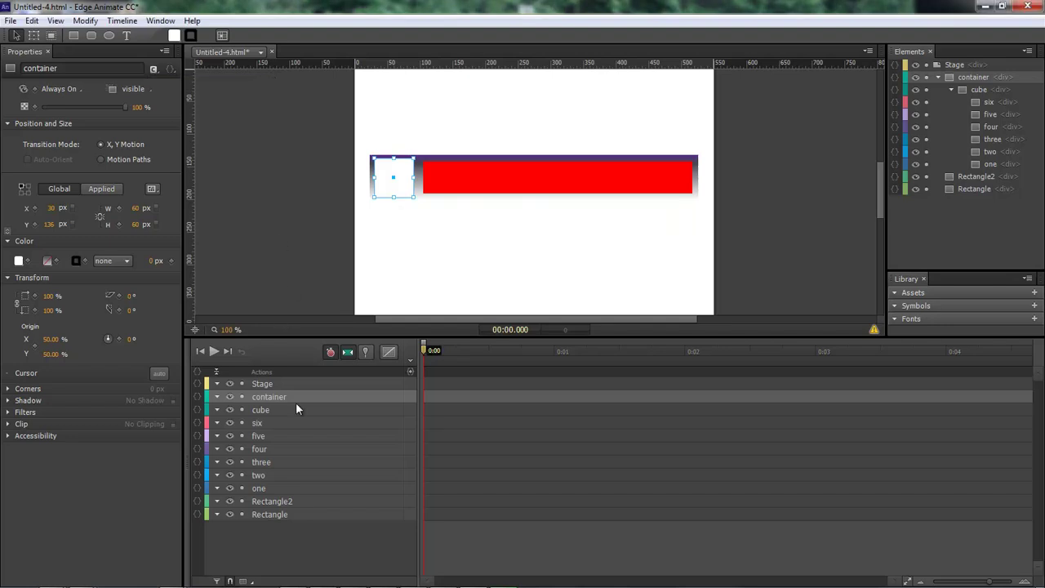
Step: Assign the cube element the classes 'cube cube3d spin3d'
left_click(260, 410)
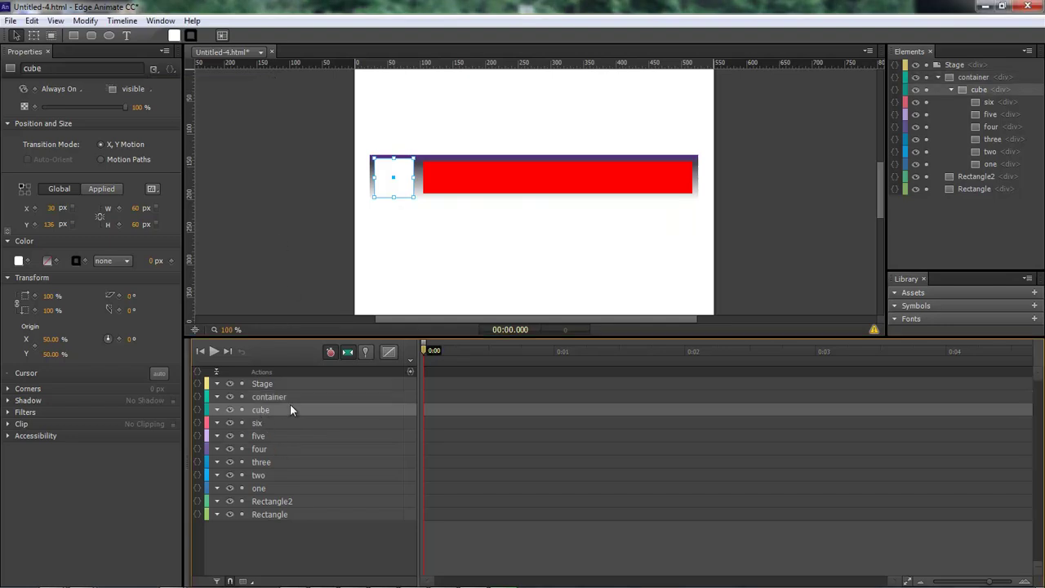
left_click(153, 69)
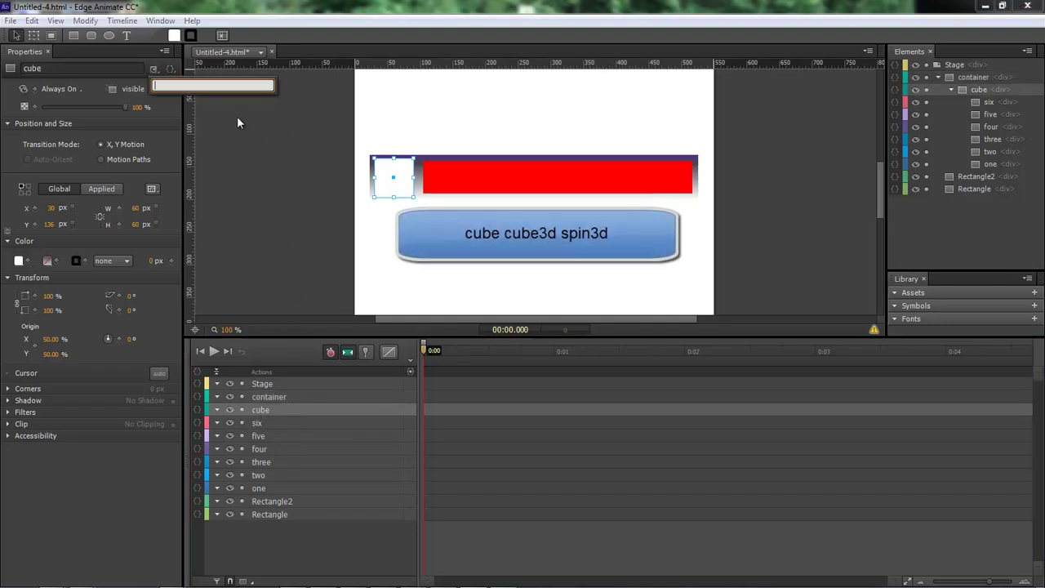
type("cube ceube3d")
key("BackSpace")
key("BackSpace")
key("BackSpace")
key("BackSpace")
key("BackSpace")
key("BackSpace")
type("ube3d s")
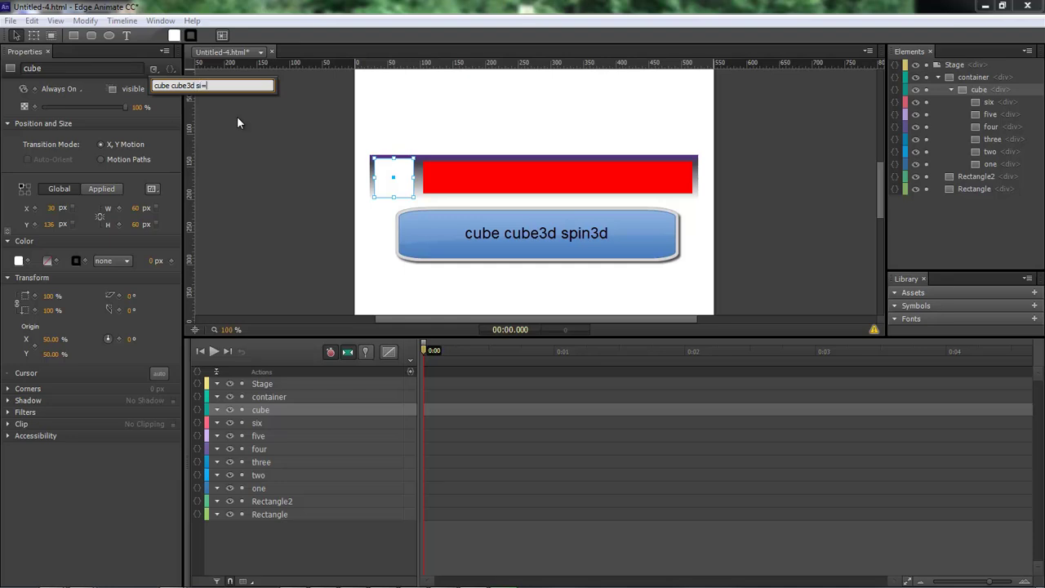
type("pin3d")
key("Return")
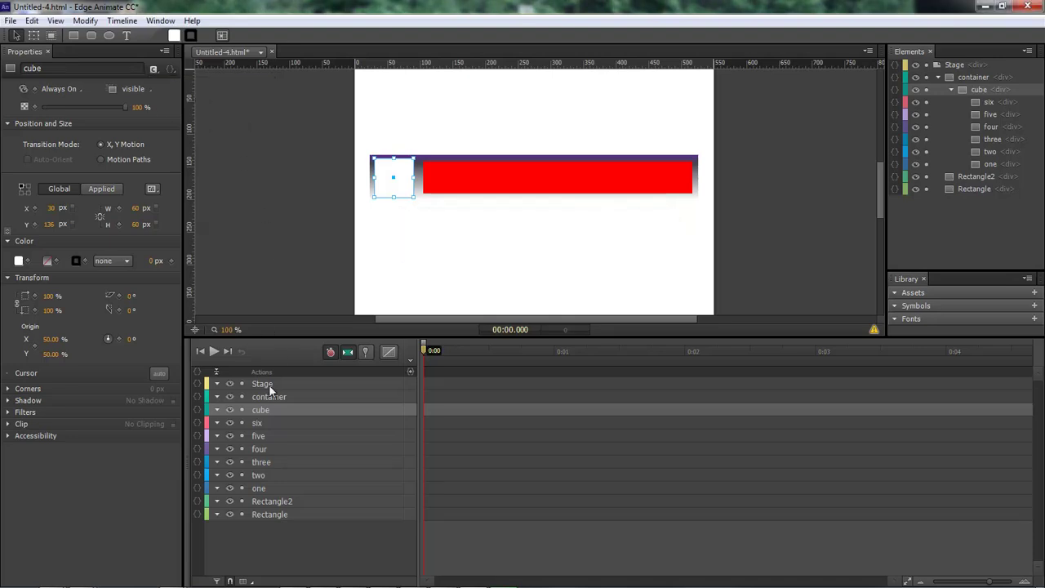
left_click(268, 397)
left_click(154, 69)
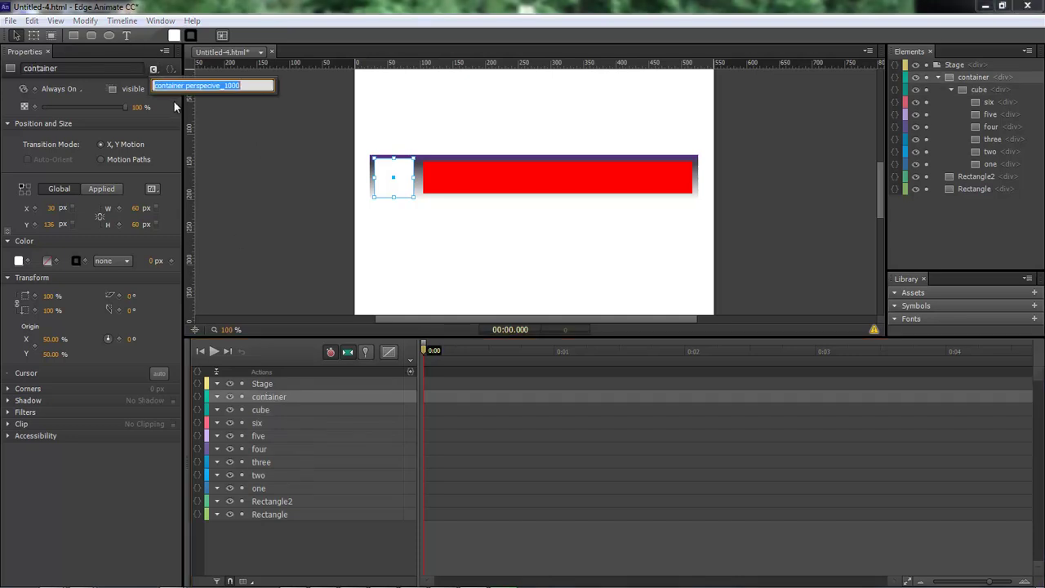
left_click(218, 90)
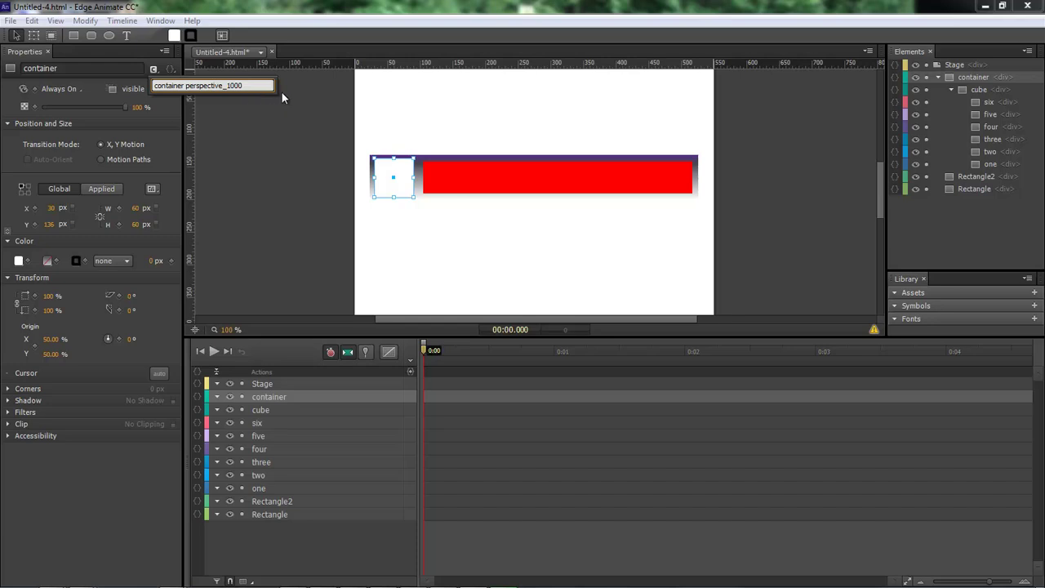
key("Return")
left_click(303, 148)
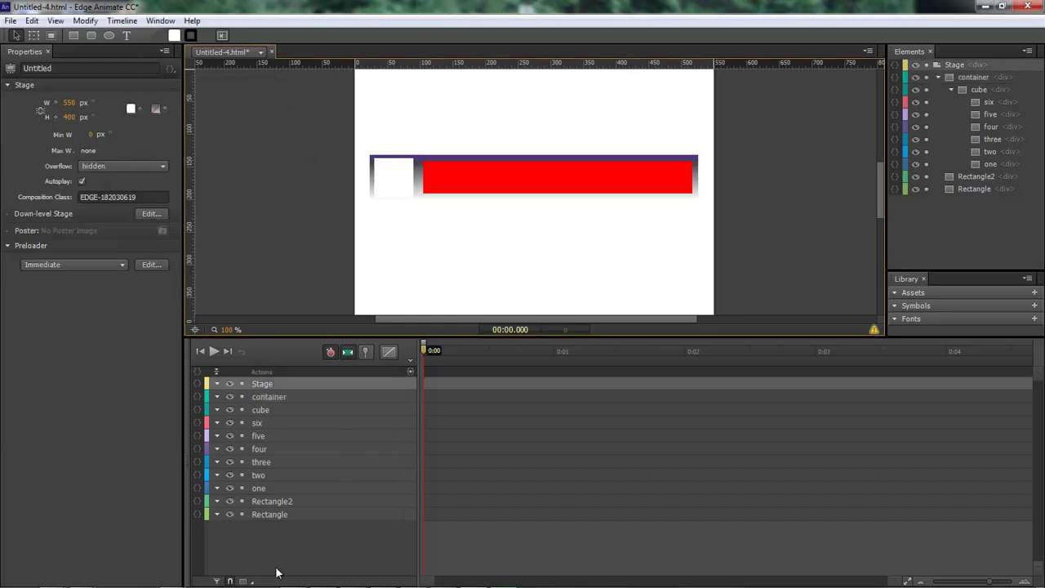
Step: In Chrome, go to the edgehero.com home page and open the EDGEHERO.JS documentation
left_click(324, 581)
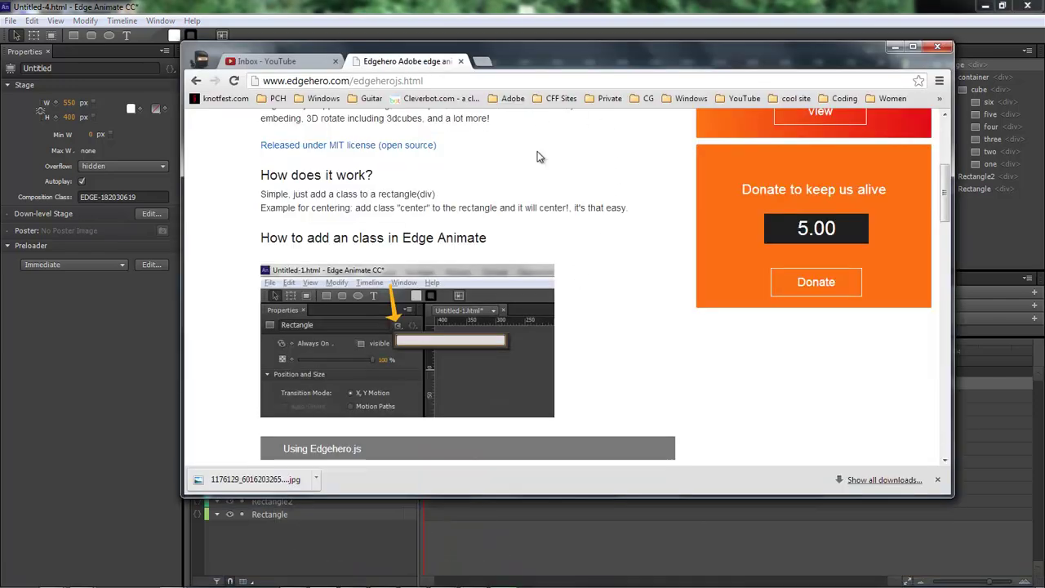
scroll(636, 177, "up", 4)
left_click(383, 83)
left_click(424, 81)
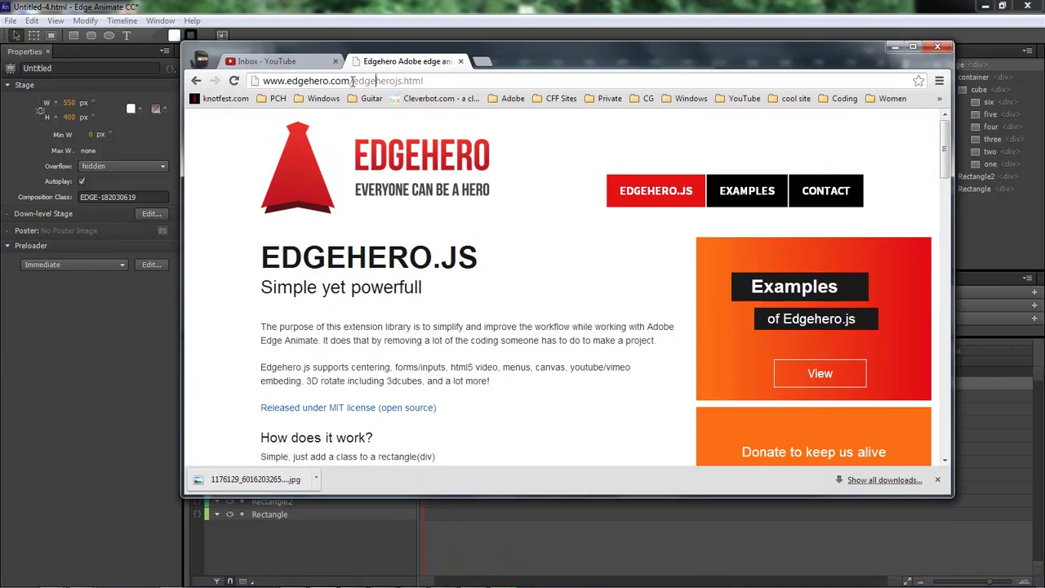
left_click_drag(424, 80, 349, 81)
key("BackSpace")
key("Return")
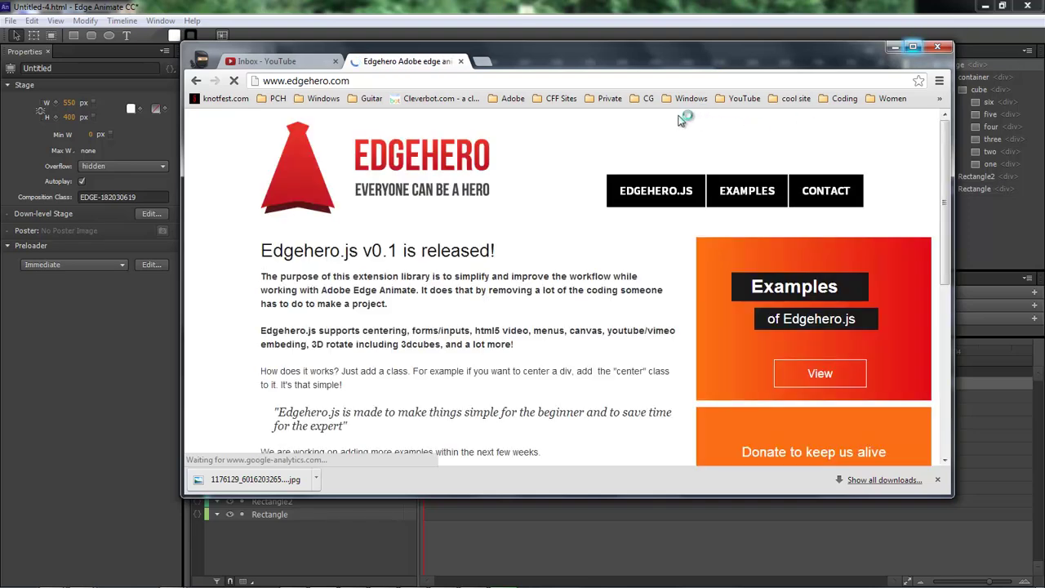
left_click(659, 199)
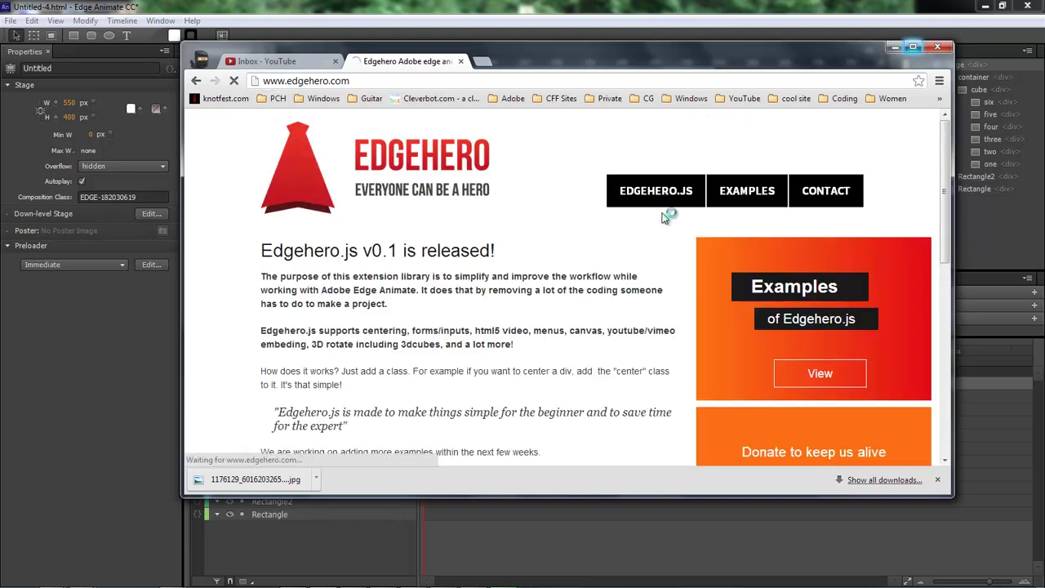
Step: Copy the yepnope line that loads Edgehero.js, then minimize the browser
scroll(663, 218, "down", 8)
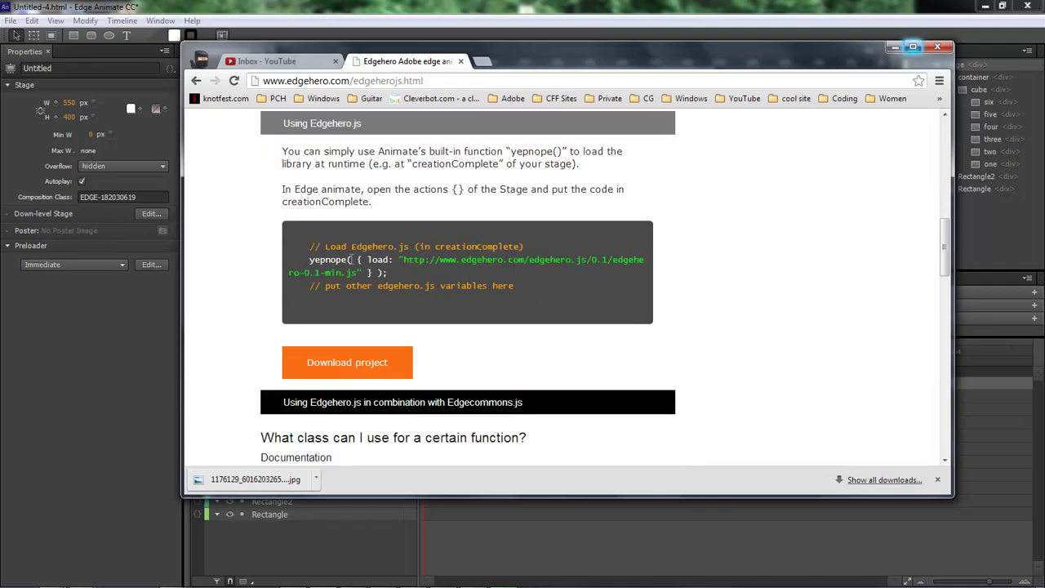
left_click_drag(390, 273, 310, 260)
key("ctrl+c")
left_click(390, 272)
right_click(322, 259)
left_click(343, 267)
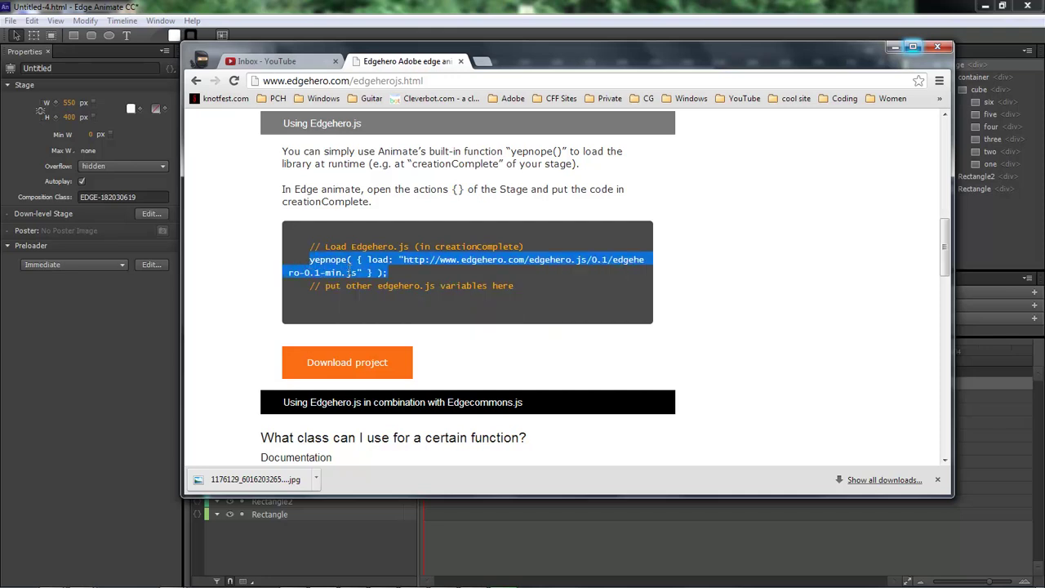
left_click(895, 47)
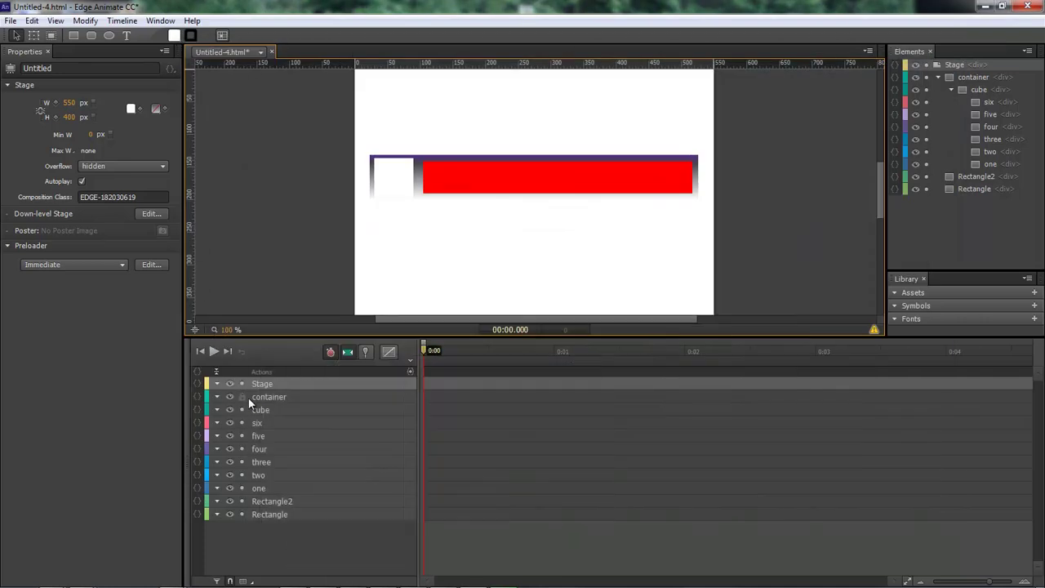
Step: Add a Stage creationComplete action with the pasted yepnope line loading edgehero-0.1-min.js
left_click(197, 383)
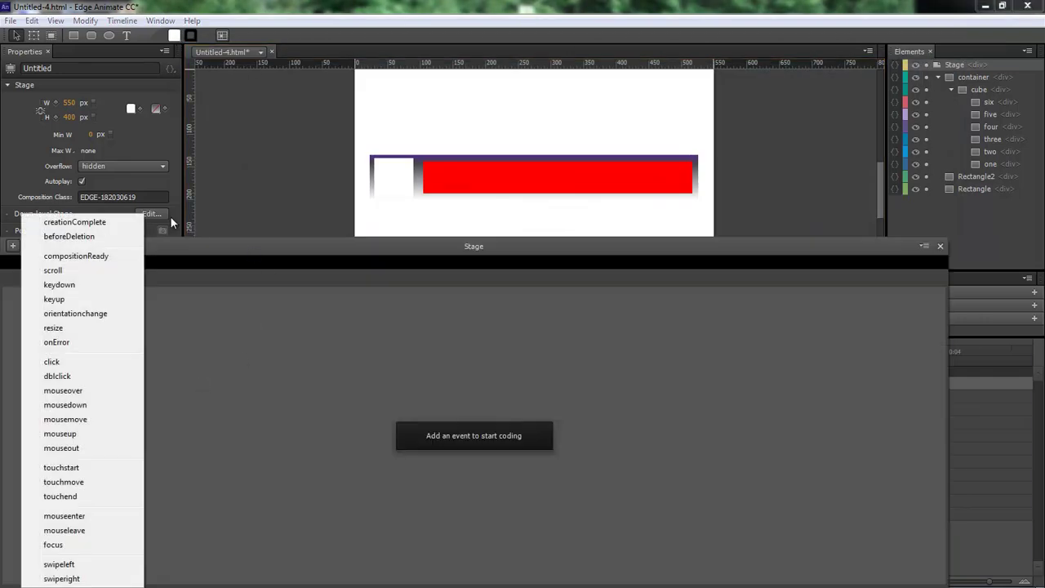
left_click(83, 223)
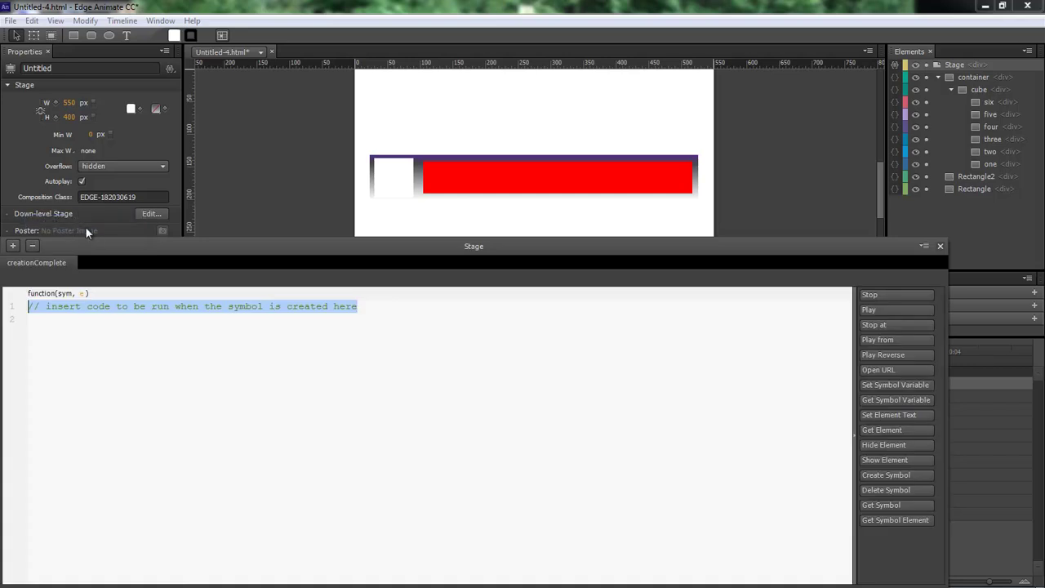
left_click_drag(105, 247, 156, 209)
key("ctrl+v")
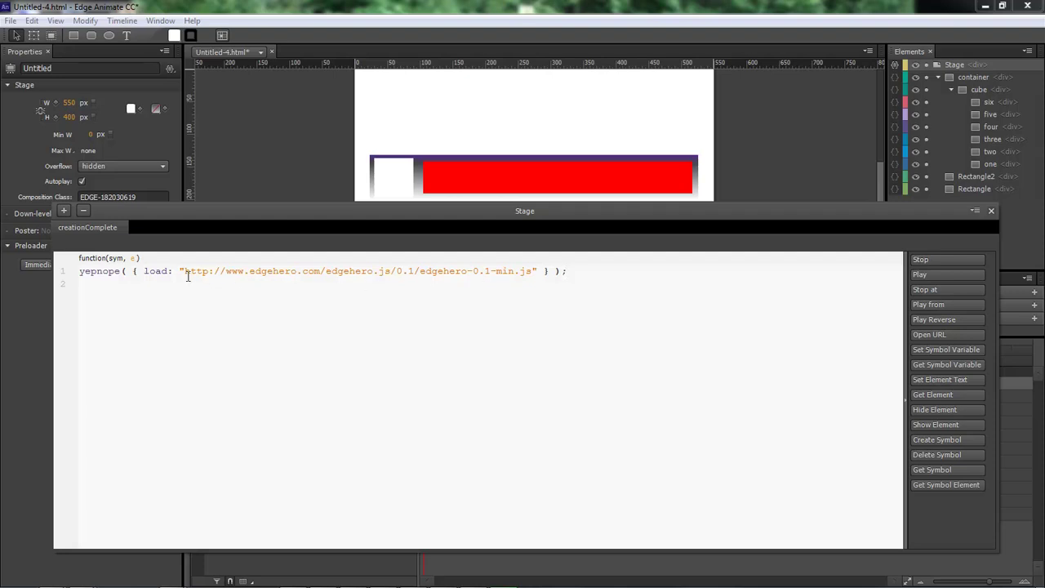
left_click_drag(532, 271, 421, 272)
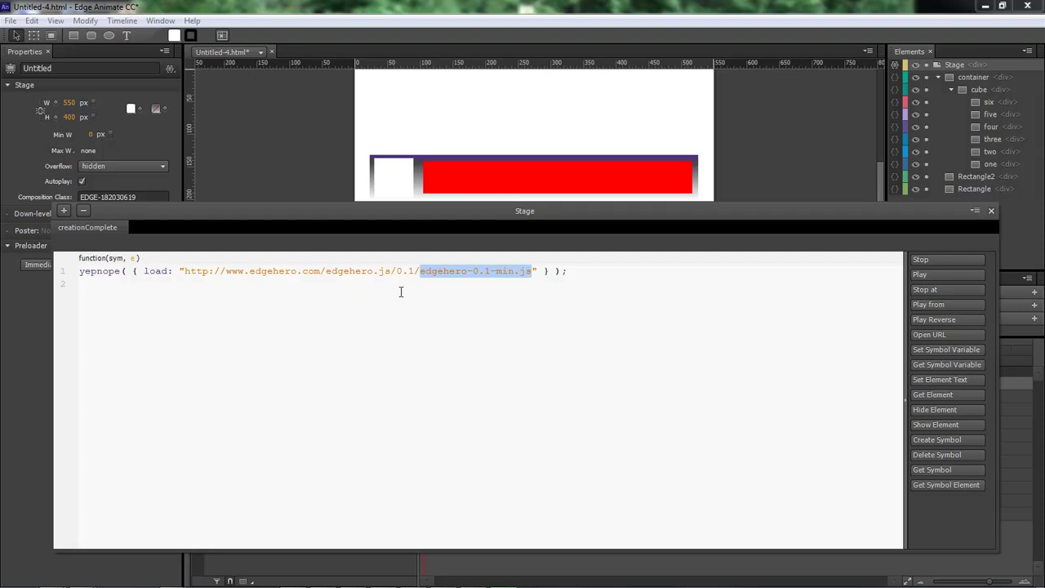
left_click(429, 285)
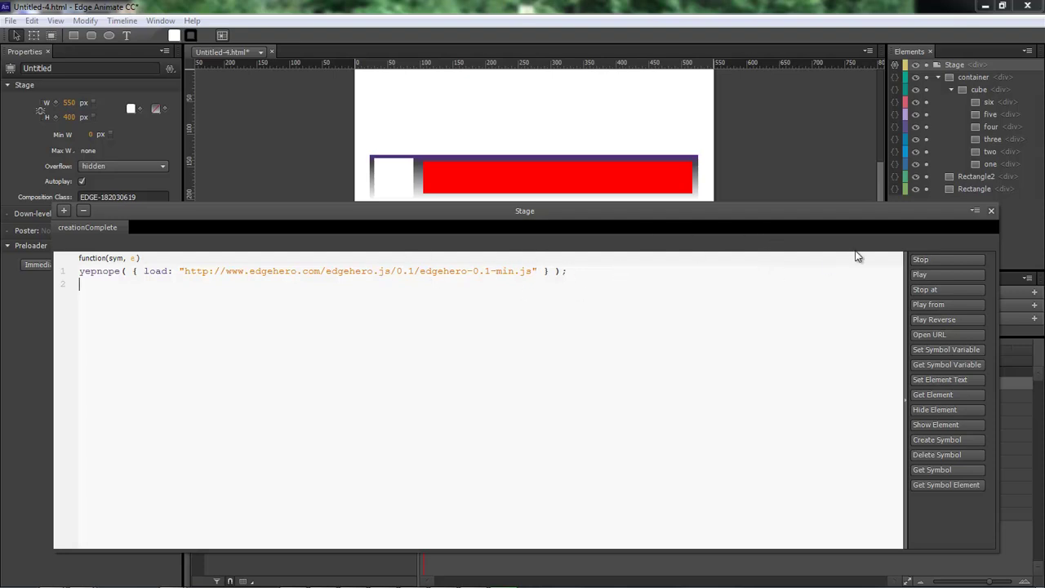
left_click(992, 212)
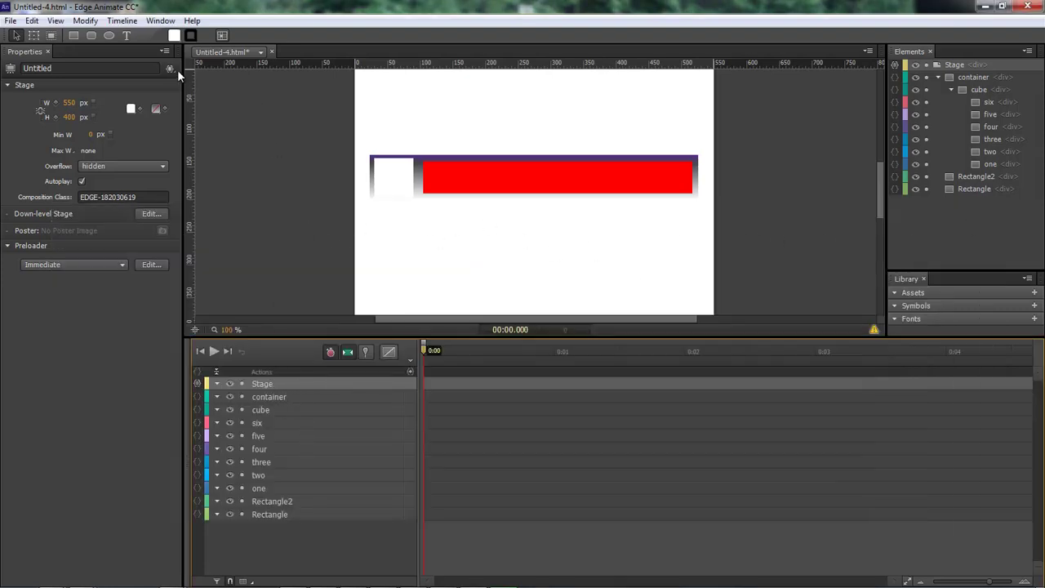
left_click(265, 397)
left_click(265, 410)
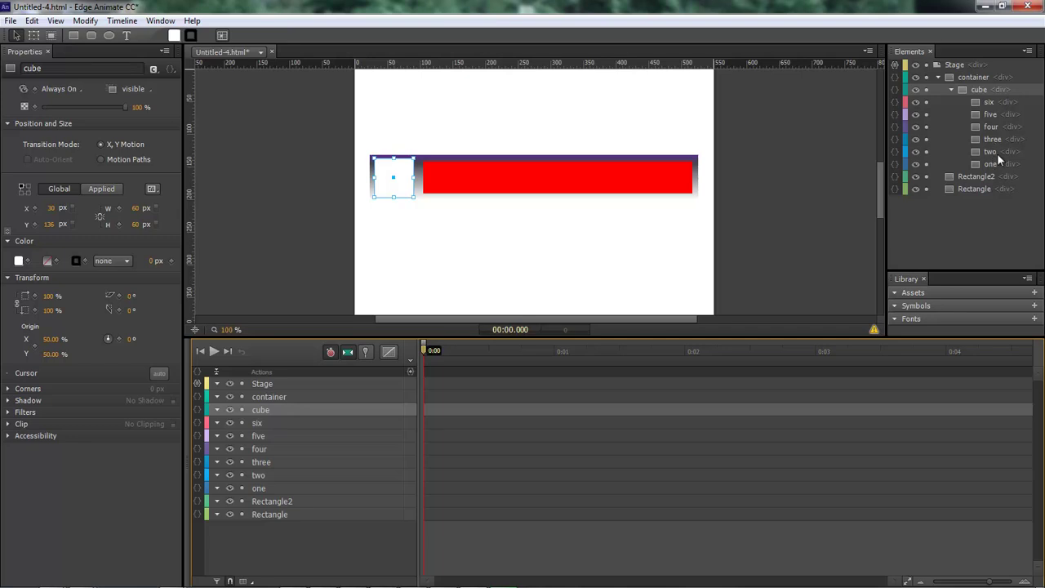
left_click(790, 212)
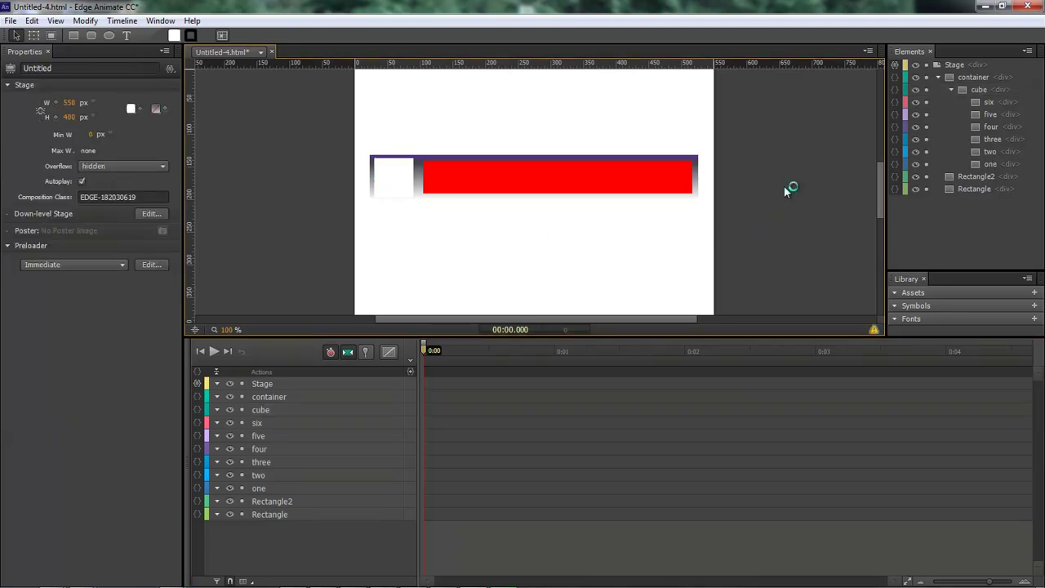
key("ctrl+Return")
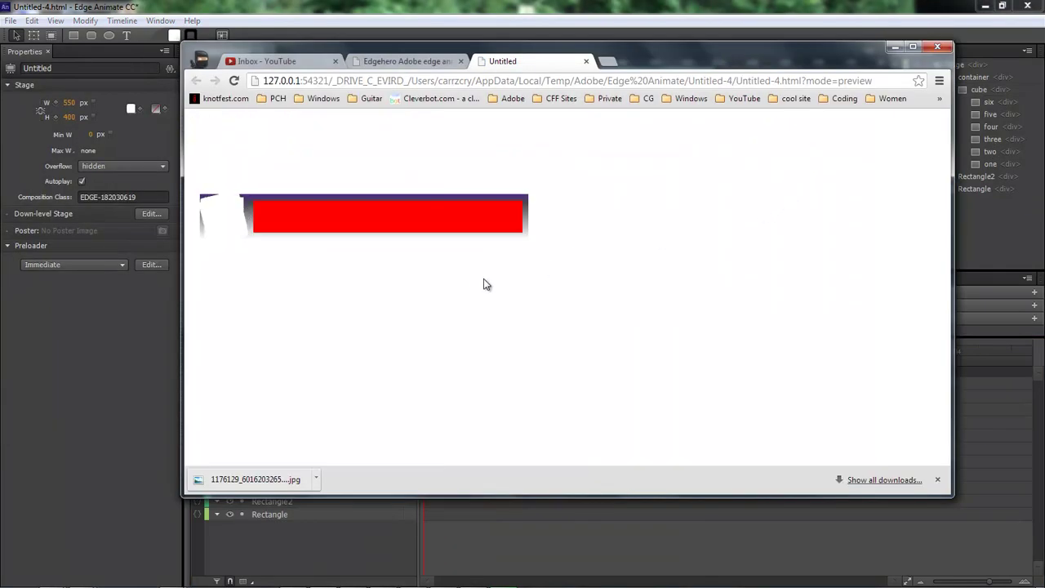
left_click(582, 62)
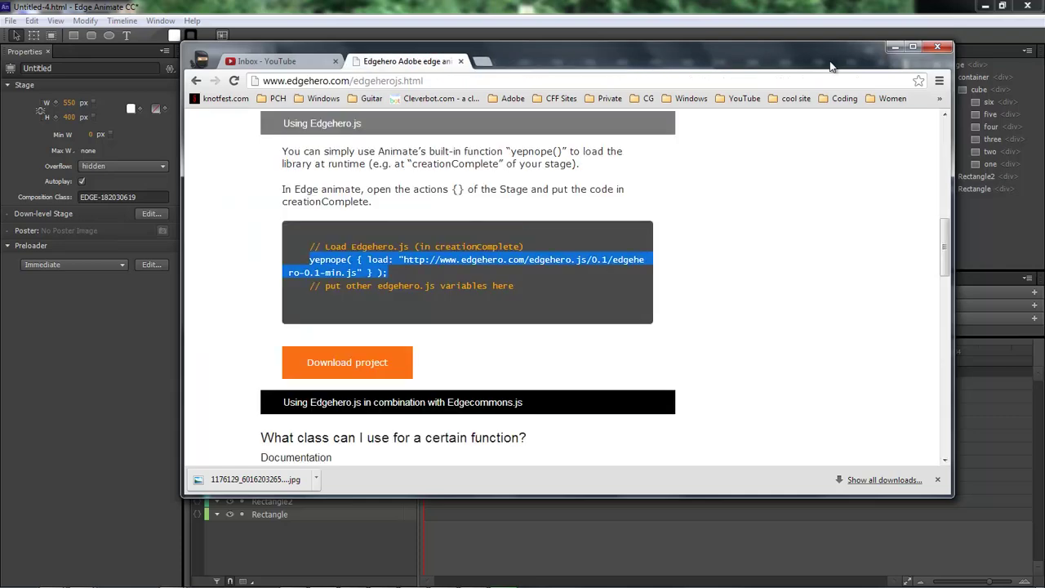
left_click(896, 46)
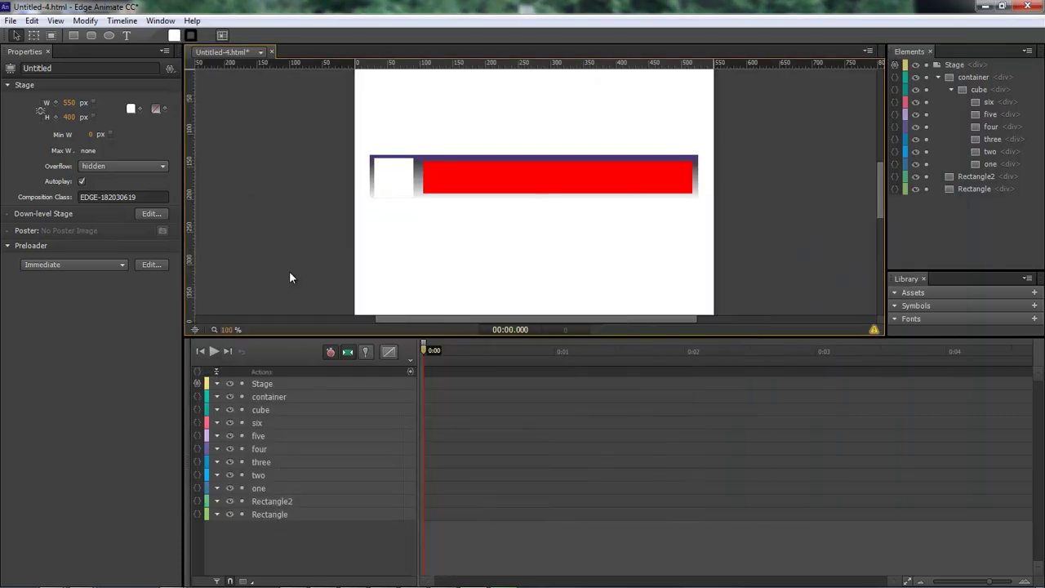
Step: Give face two a blue background, leaving face one's colour unchanged
left_click(259, 489)
left_click(20, 261)
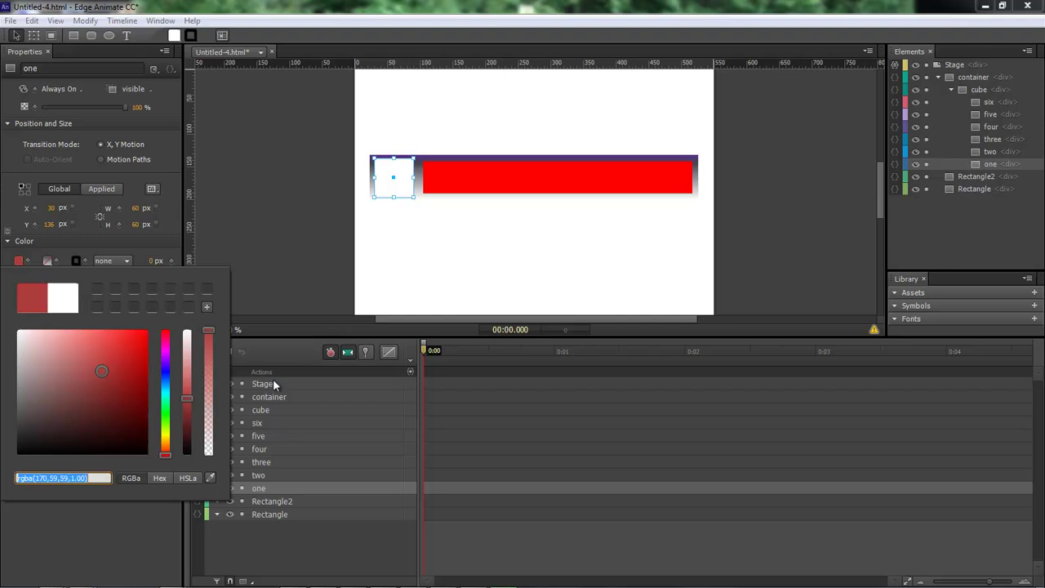
left_click(256, 474)
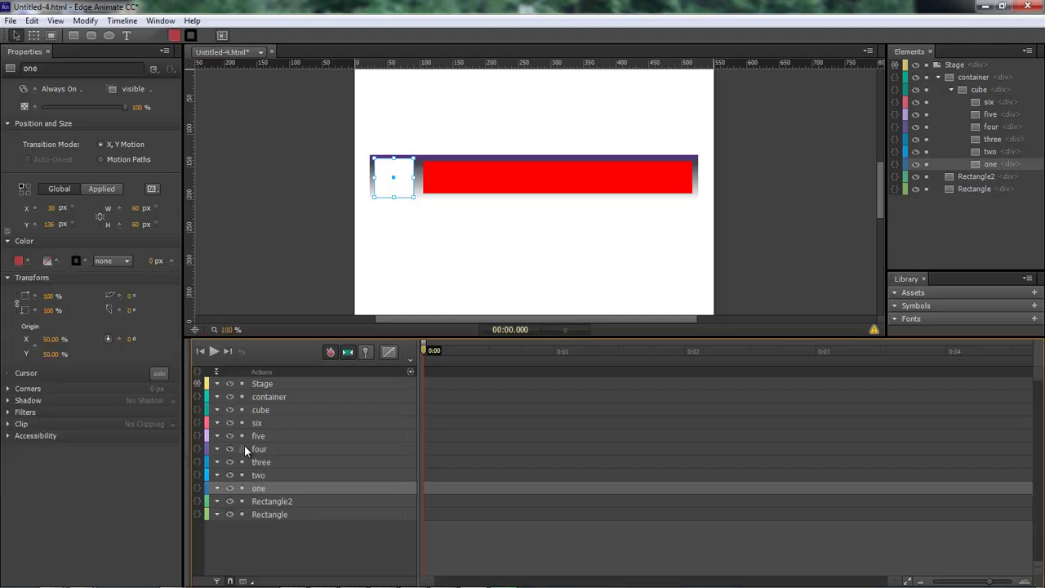
left_click(259, 476)
left_click(19, 261)
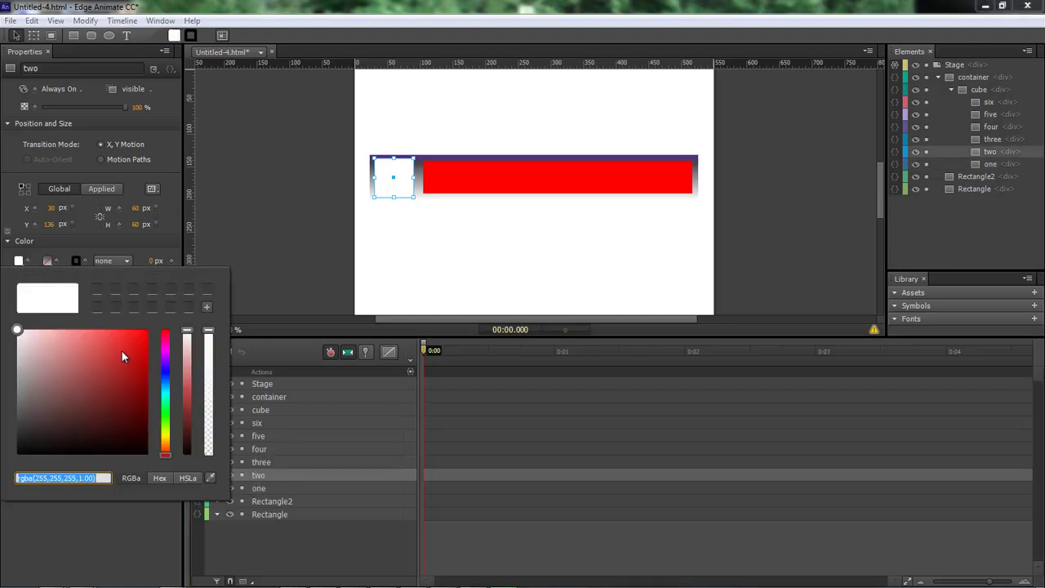
left_click(165, 372)
left_click(257, 463)
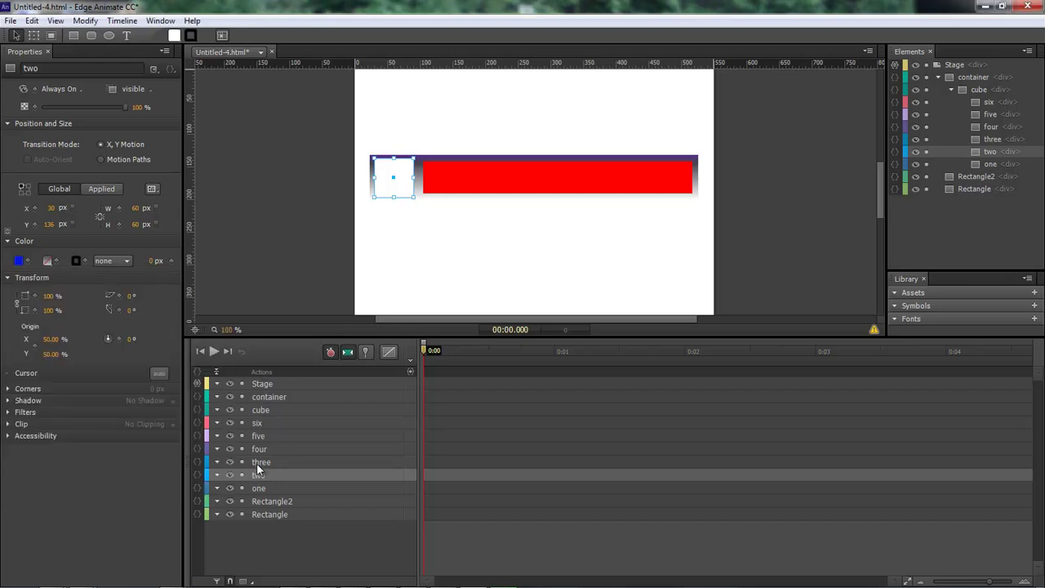
Step: Fill face three with a magenta background
left_click(257, 463)
left_click(19, 261)
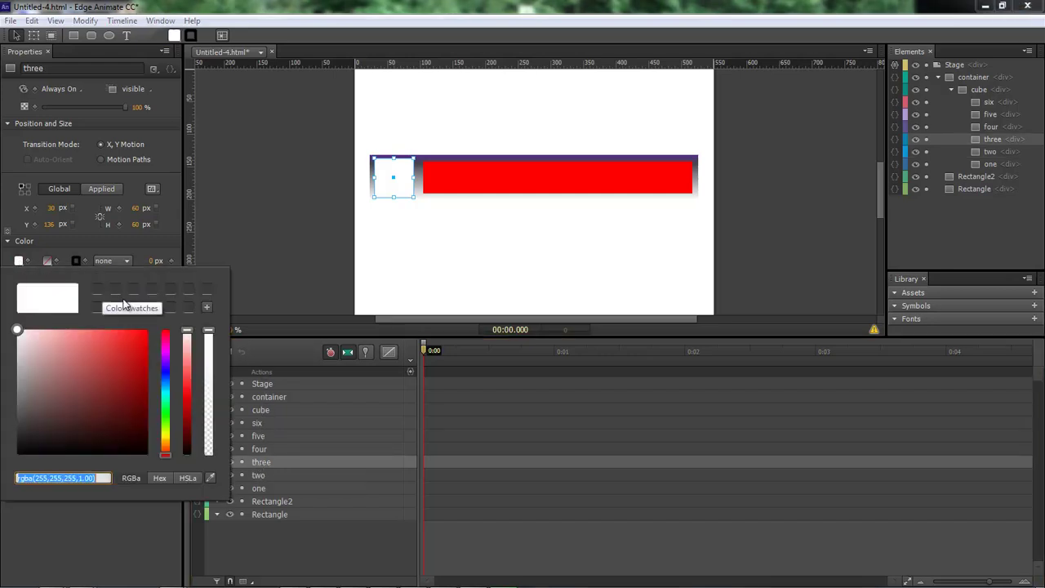
left_click(165, 350)
left_click(131, 350)
left_click(273, 338)
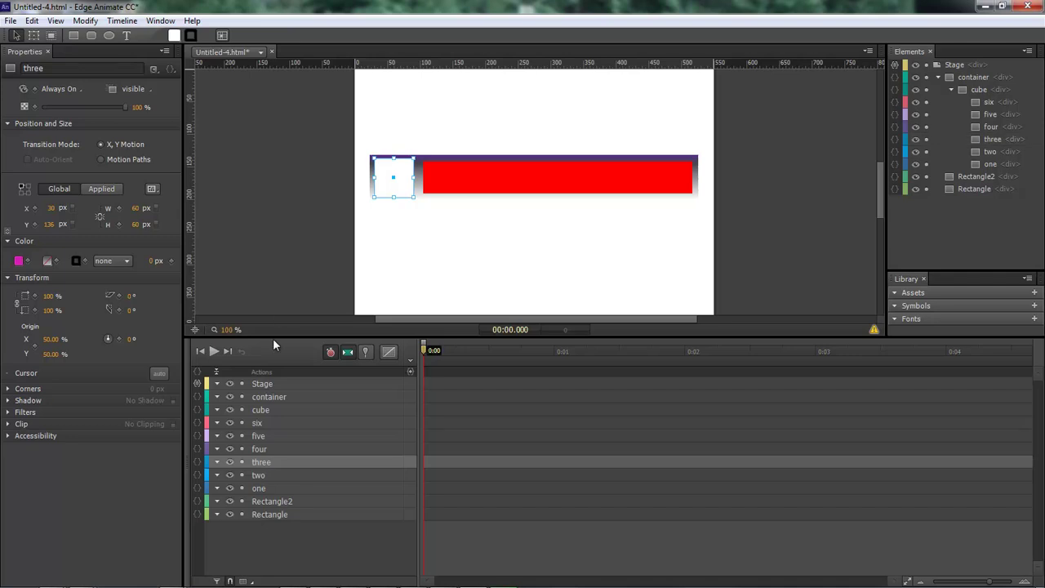
Step: Fill face four with a dark blue background
left_click(258, 449)
left_click(19, 261)
left_click_drag(165, 334, 165, 377)
left_click(124, 401)
left_click(263, 284)
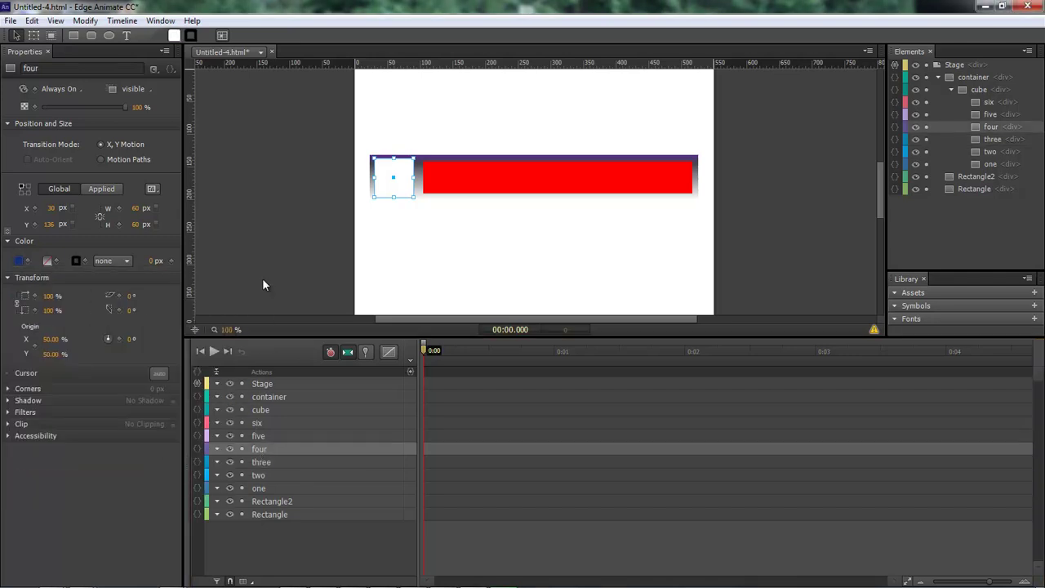
Step: Fill face five with a green background
left_click(259, 436)
left_click(19, 260)
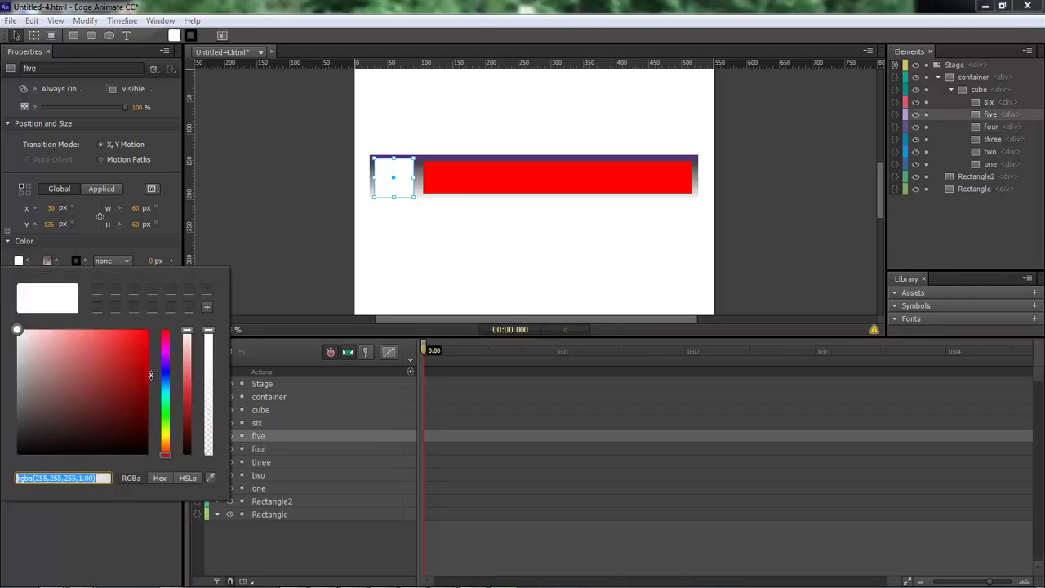
left_click(165, 425)
left_click(135, 390)
left_click(283, 286)
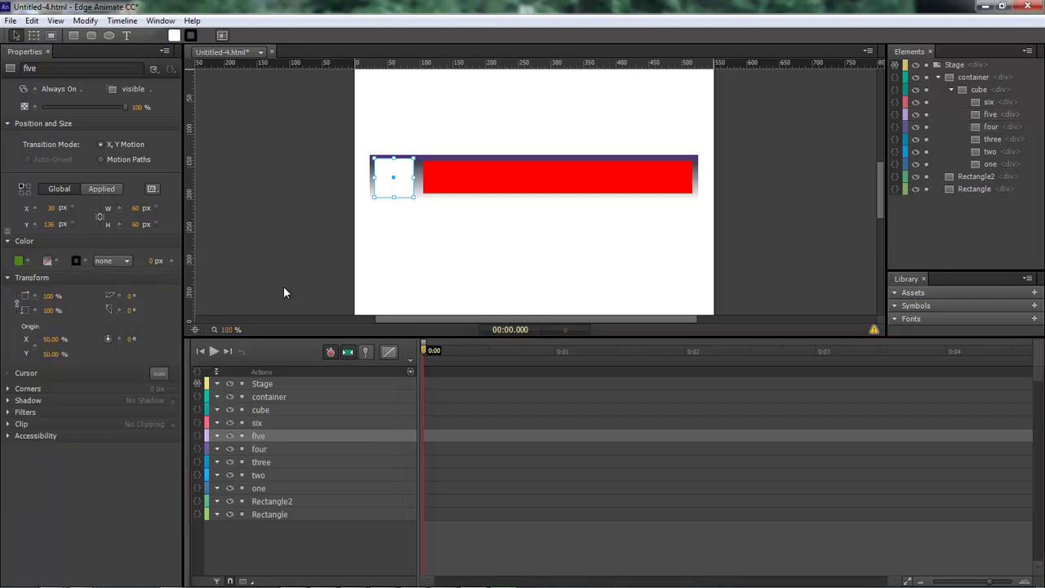
Step: Try several hues for face six, settle on red, then deselect the faces
left_click(258, 424)
left_click(19, 260)
left_click(128, 368)
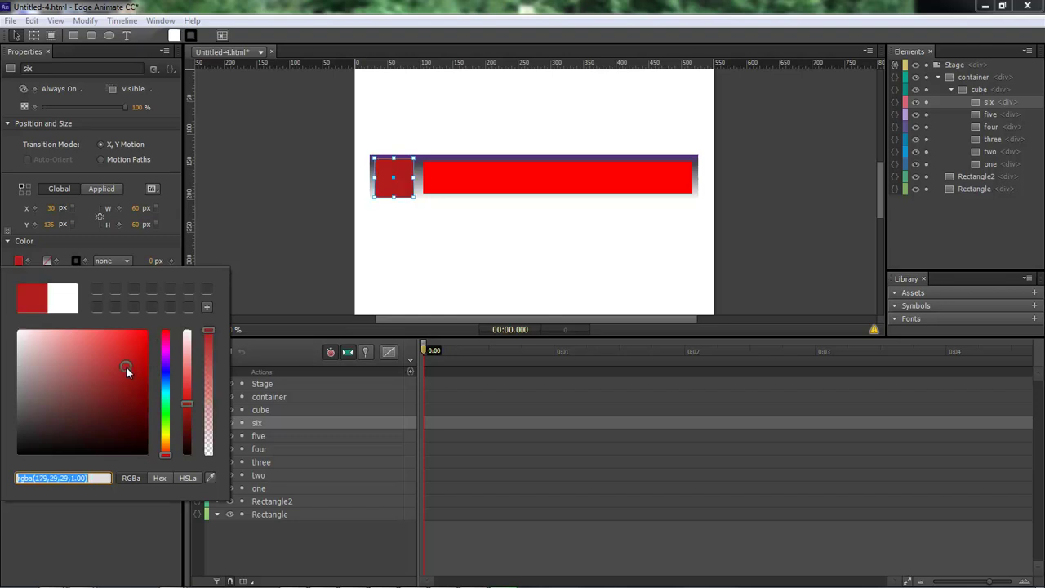
left_click(164, 347)
left_click(163, 404)
left_click(164, 443)
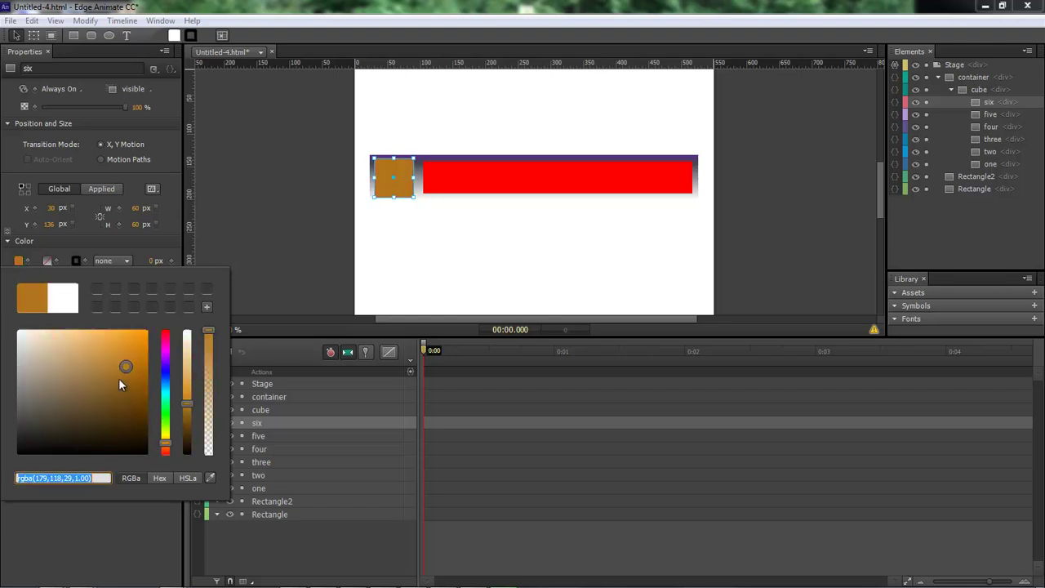
left_click(124, 423)
left_click(164, 452)
left_click(131, 359)
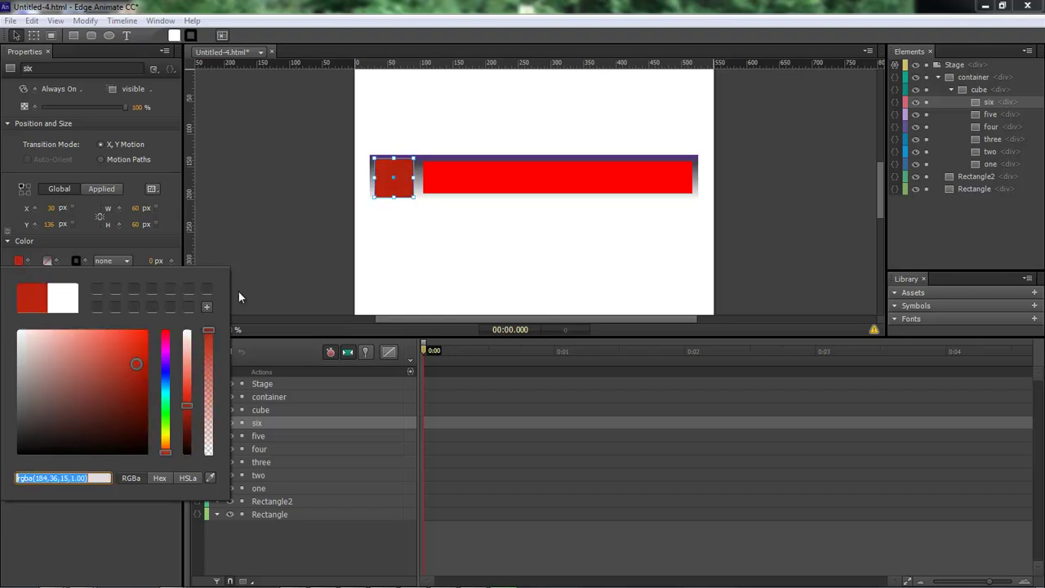
left_click(238, 291)
left_click(303, 259)
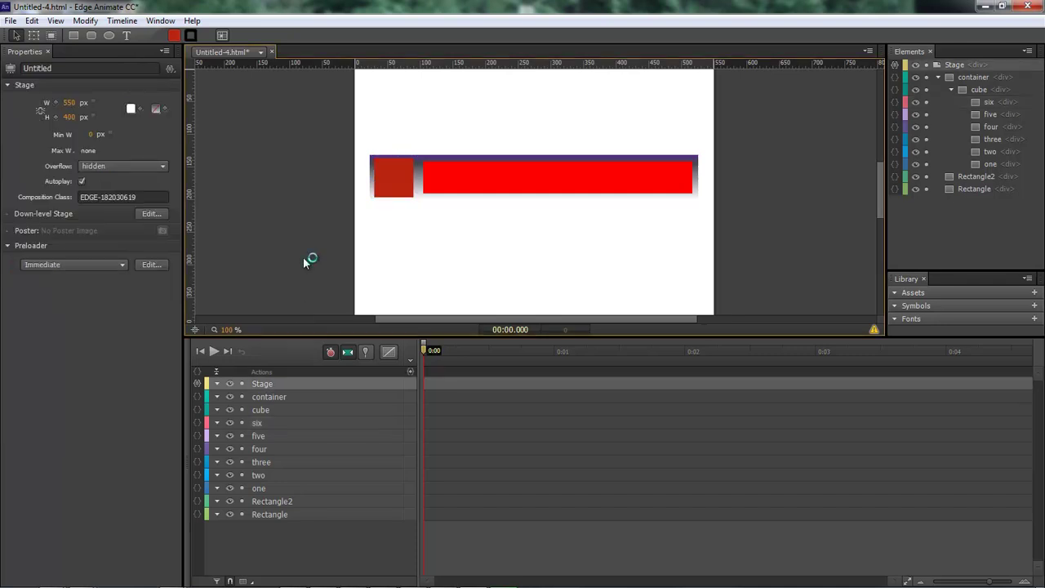
Step: Preview the spinning coloured cube in Chrome, then close it and return to Edge Animate
key("ctrl+Return")
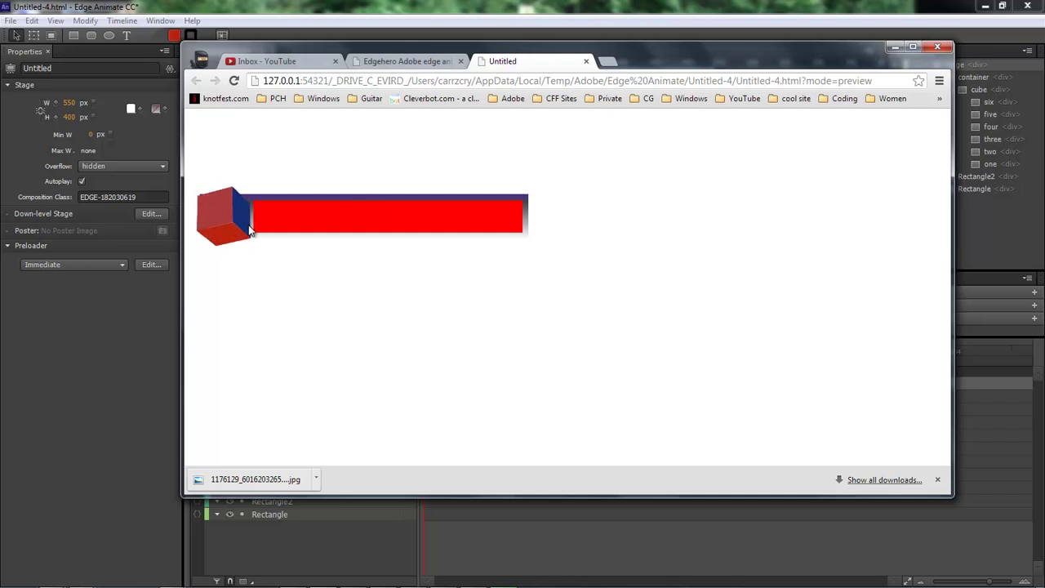
left_click(587, 61)
left_click(895, 46)
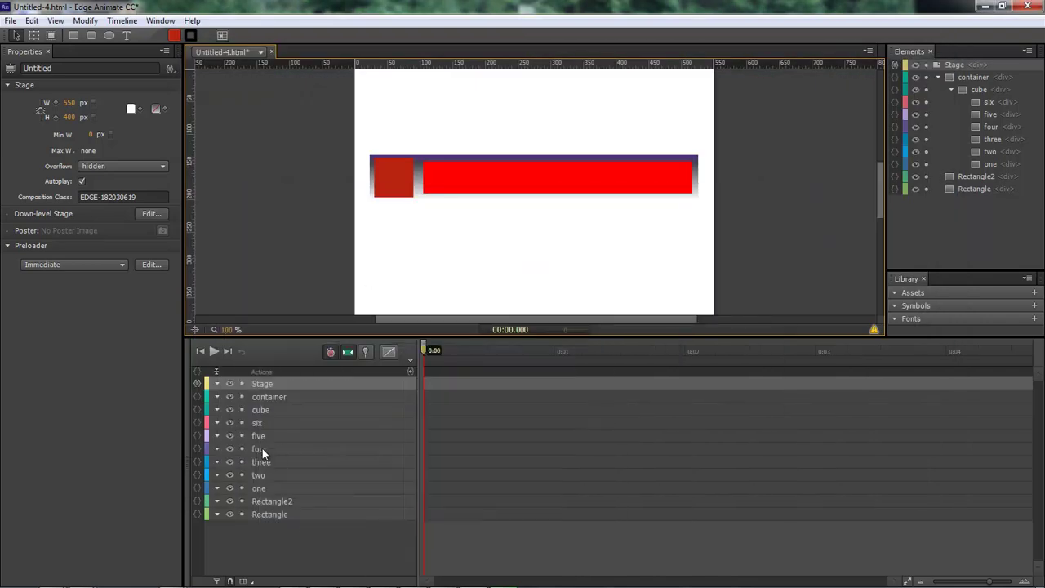
Step: Set faces four and two to 65 px width and preview the cube in Chrome
left_click(262, 448)
left_click(135, 208)
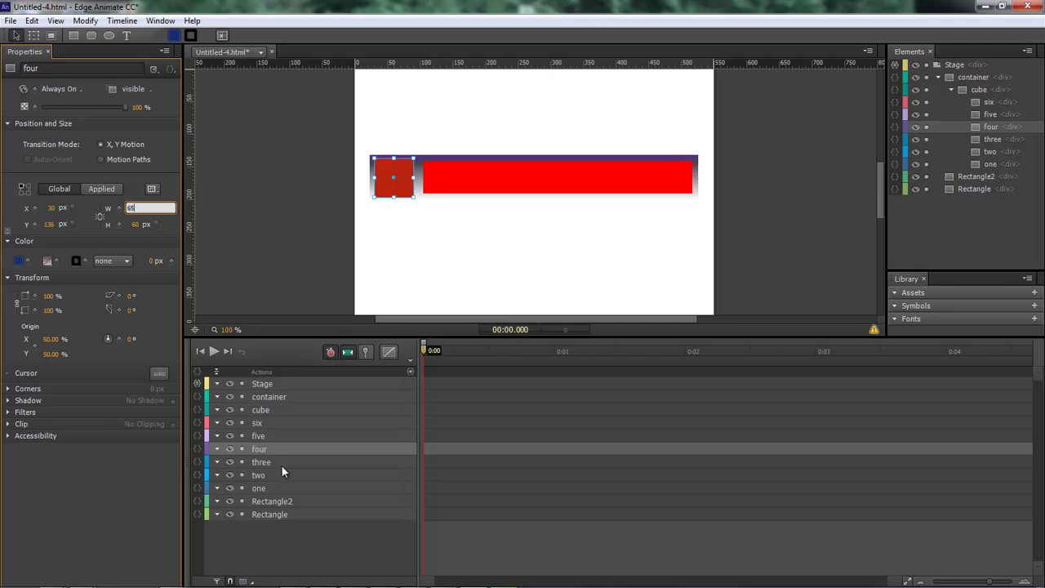
type("65")
left_click(258, 475)
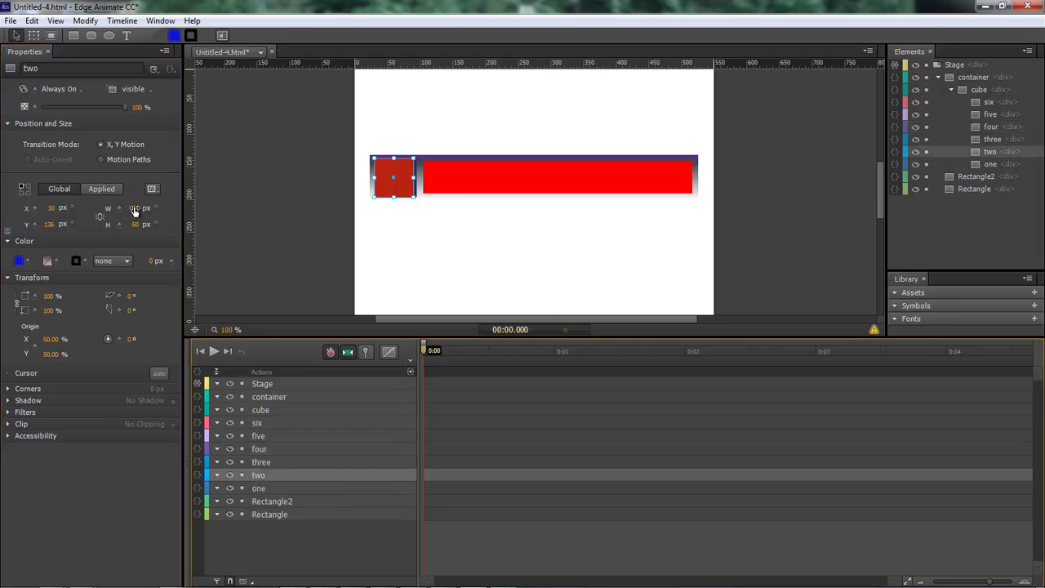
left_click(134, 208)
type("65")
left_click(272, 228)
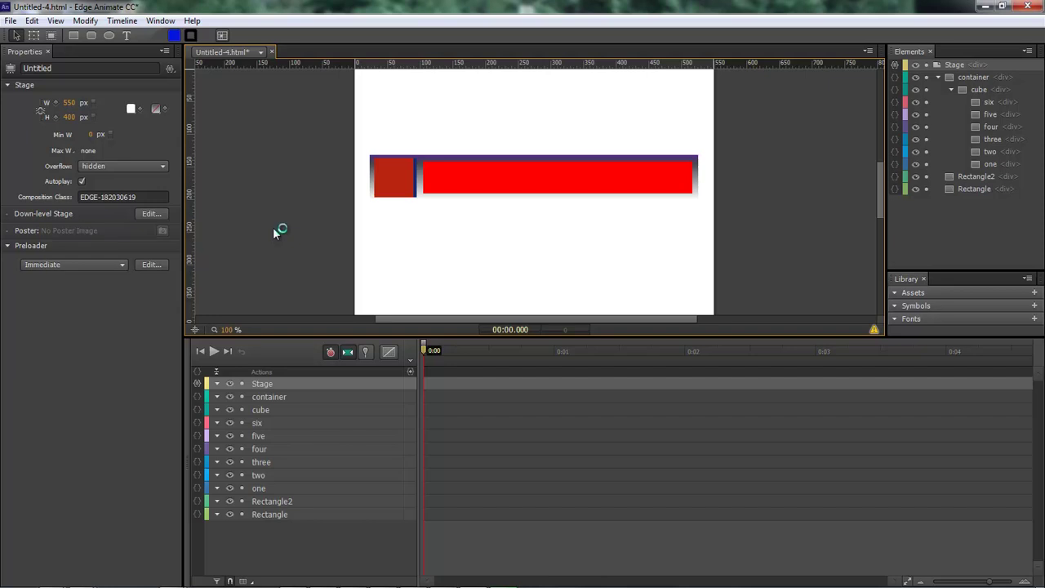
key("ctrl+Return")
Step: Change the width of faces four and two to 45 px
left_click(259, 449)
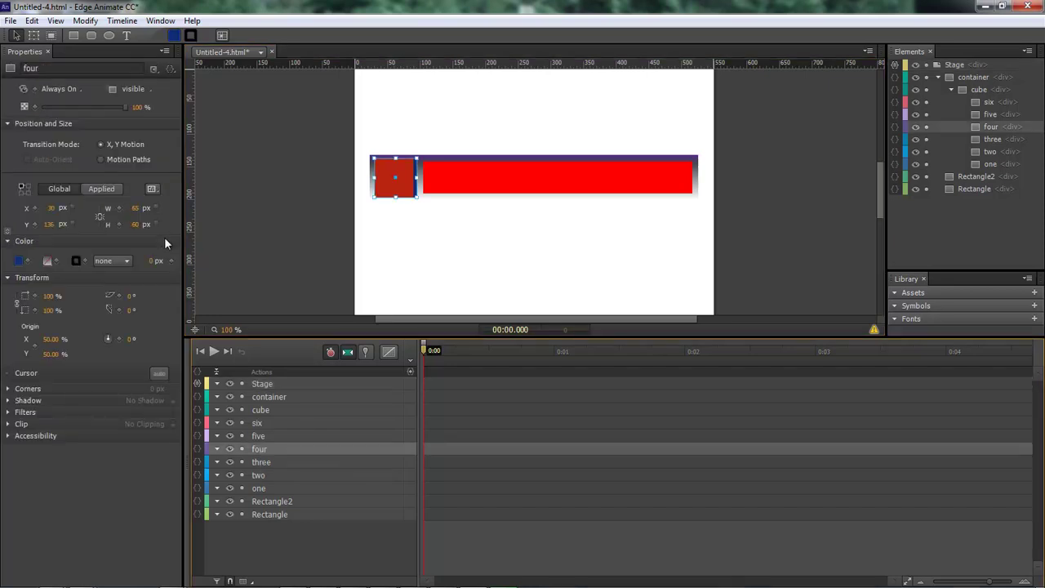
left_click(133, 208)
type("45")
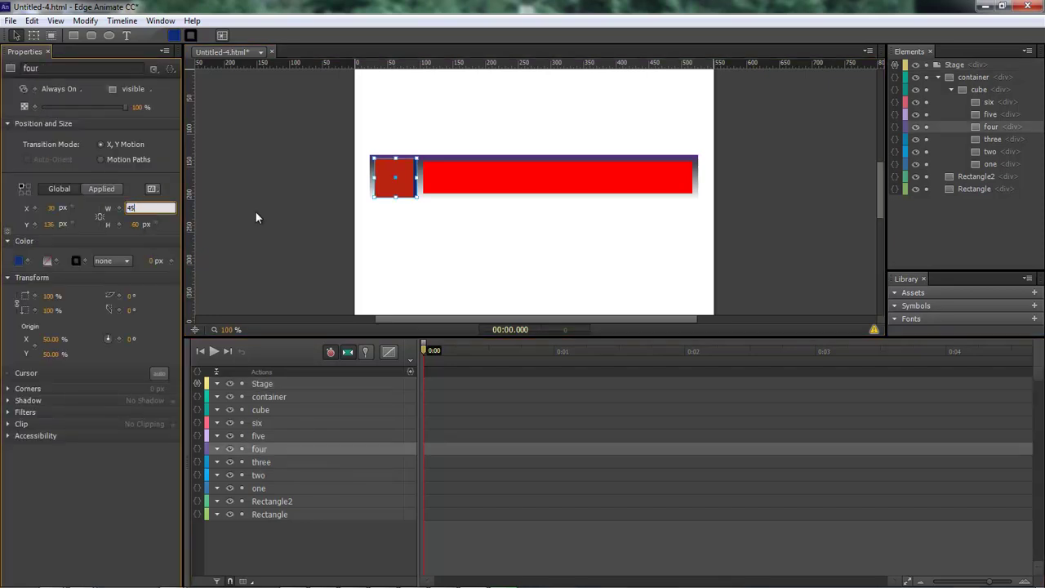
left_click(263, 474)
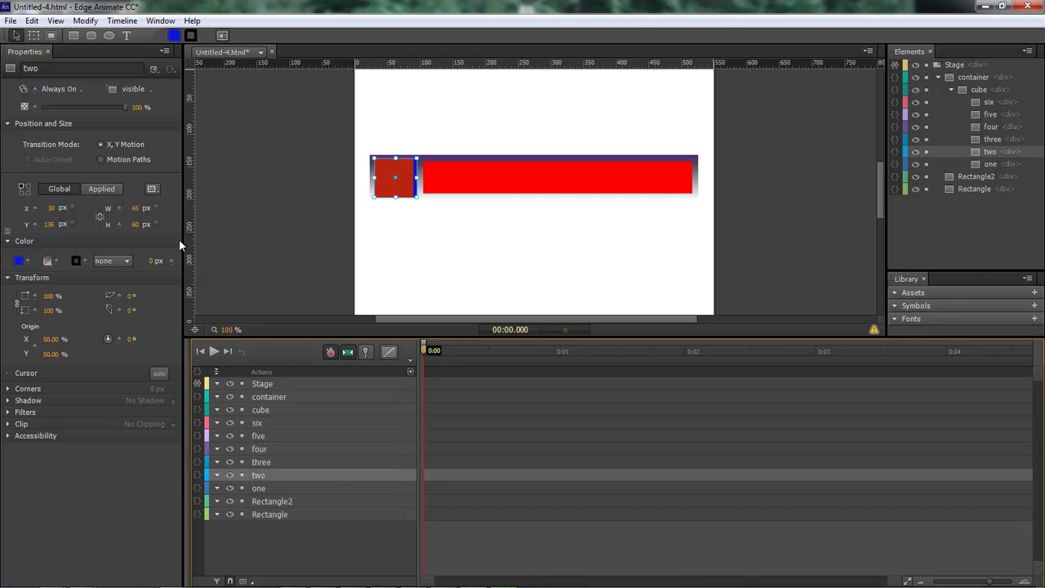
left_click(135, 209)
type("45")
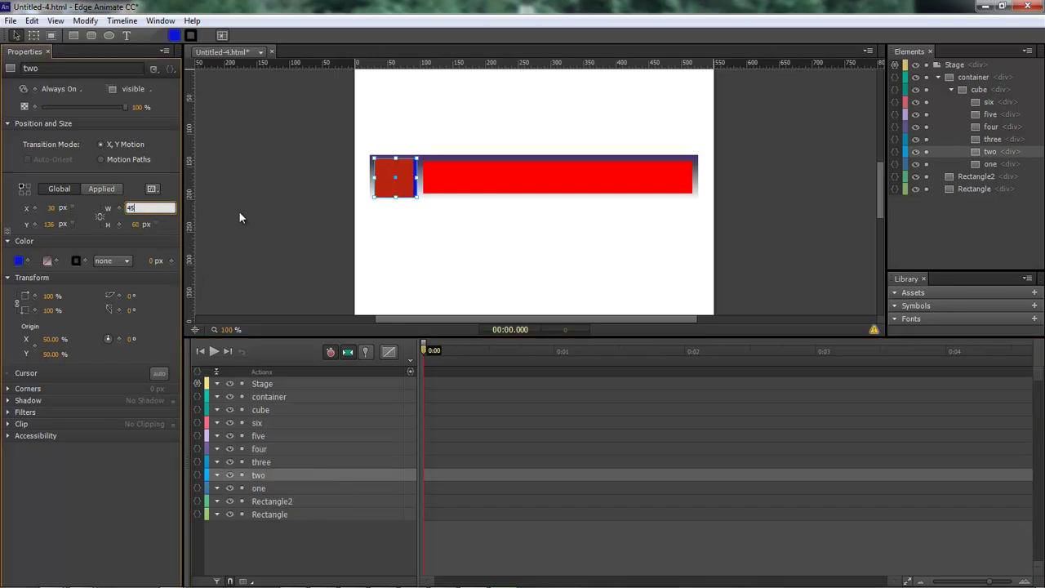
key("Return")
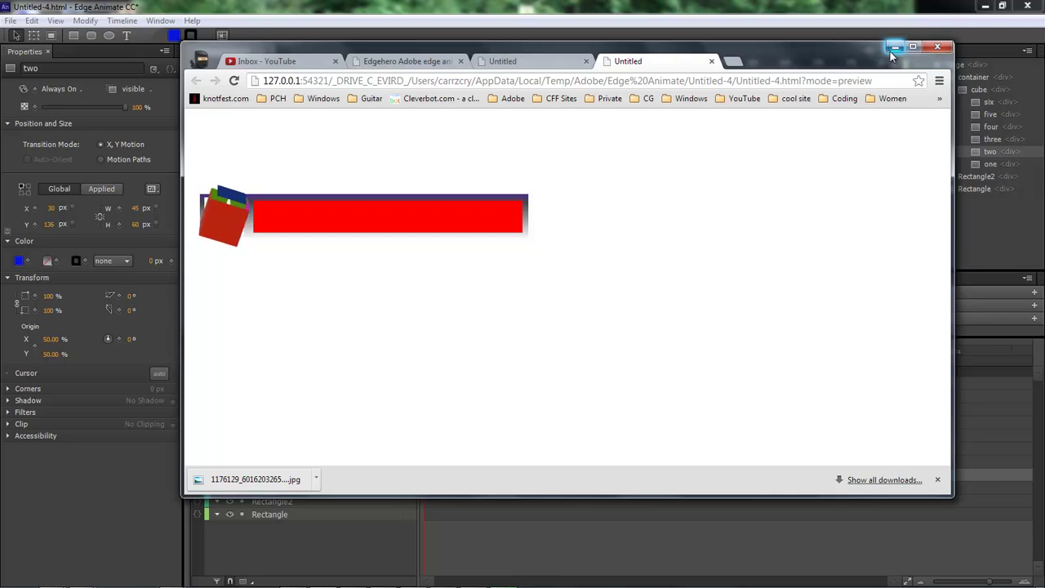
Step: Switch to the Edgehero documentation page and select the yepnope loading line
left_click(416, 62)
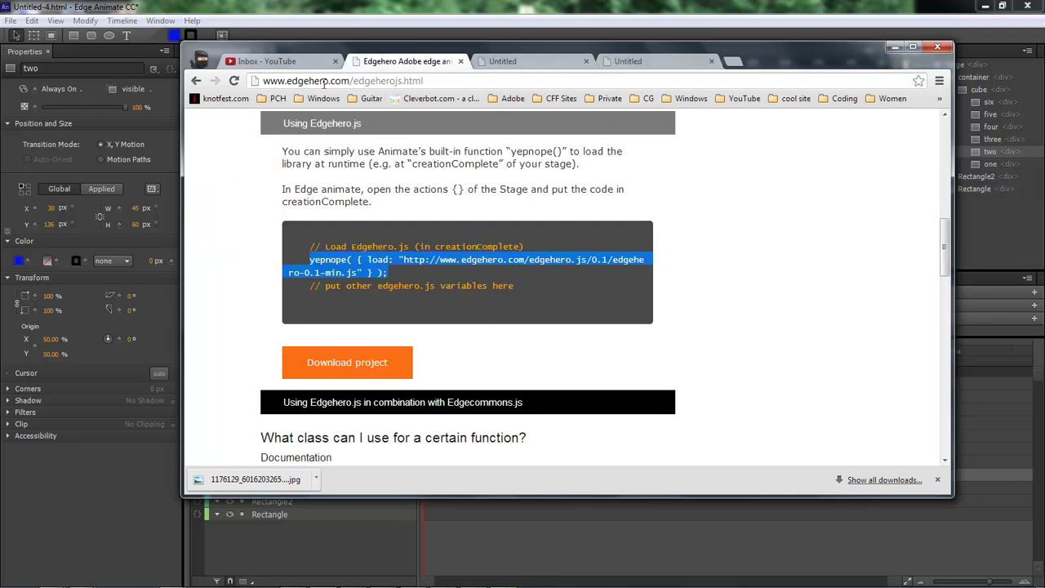
left_click(776, 330)
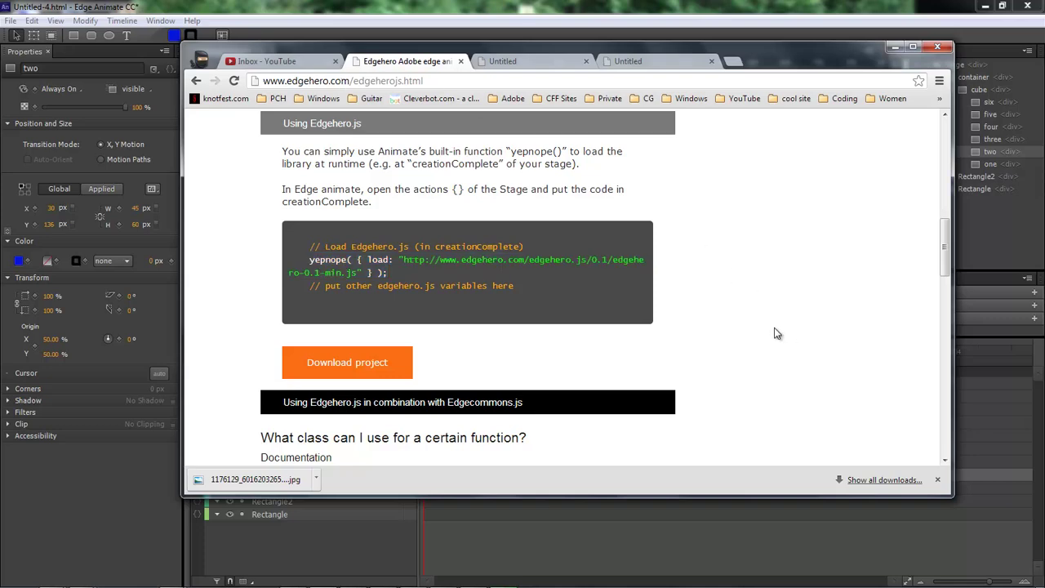
triple_click(368, 272)
left_click(691, 217)
Step: Reload the EDGEHERO.JS page, browse down, then scroll back to the top
scroll(690, 212, "up", 10)
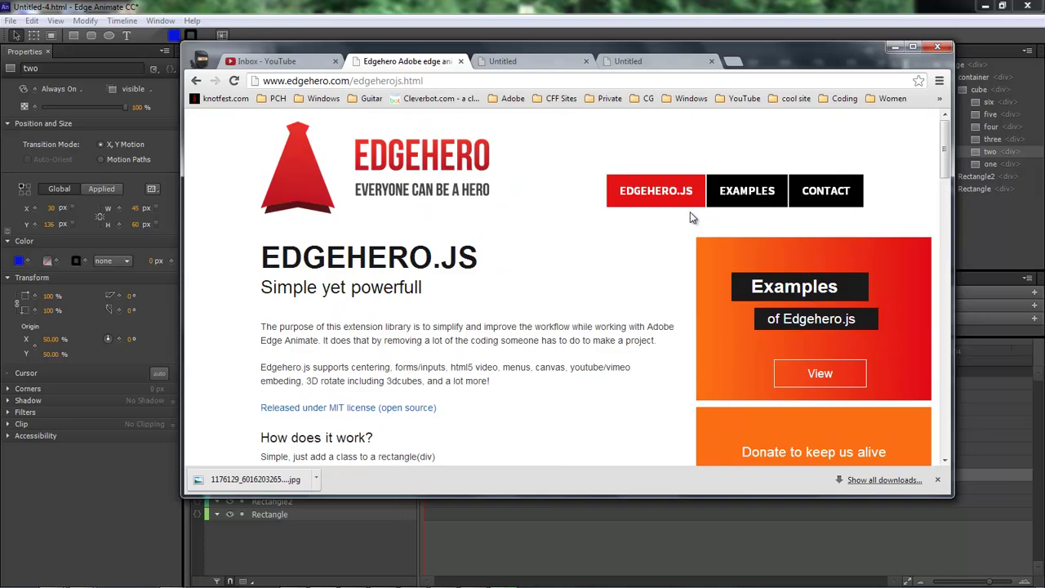
left_click(644, 198)
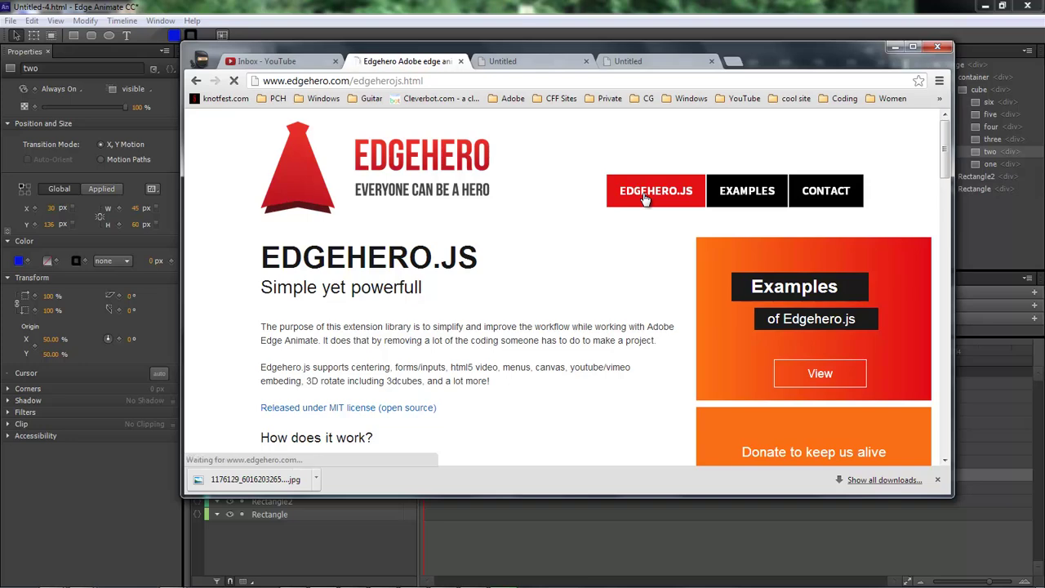
scroll(665, 238, "down", 4)
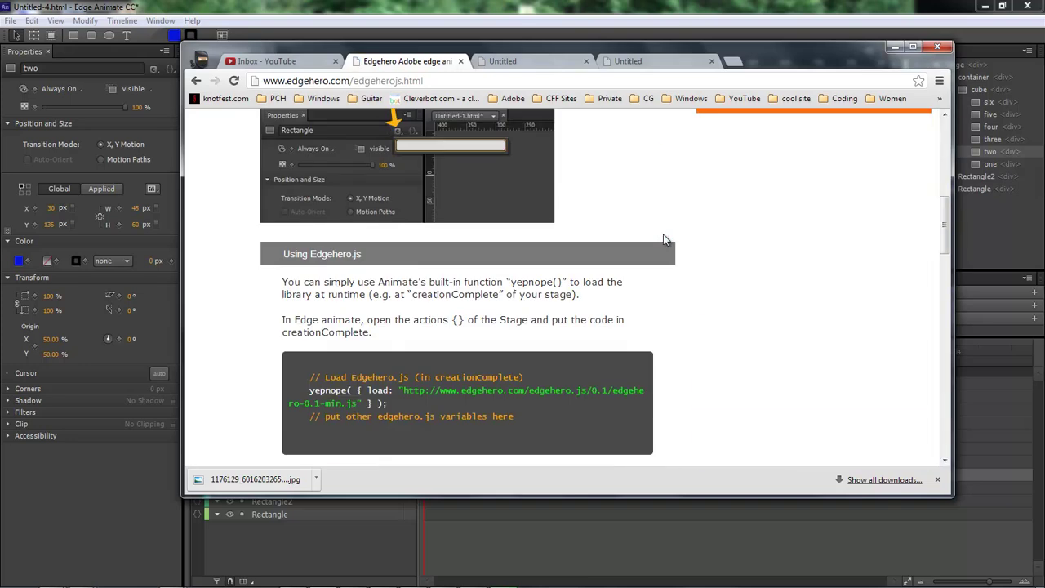
scroll(664, 239, "down", 1)
left_click_drag(358, 331, 309, 323)
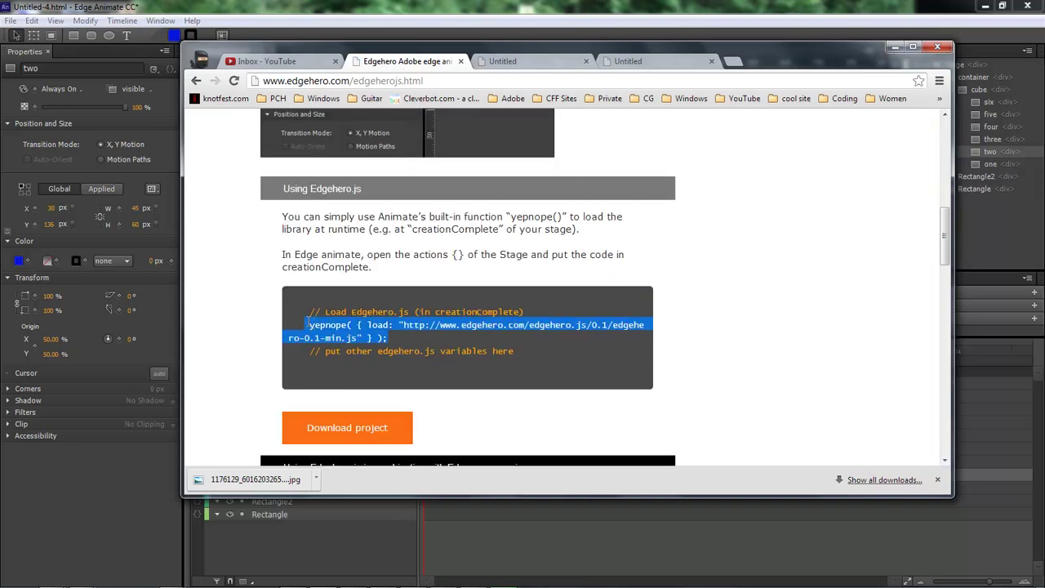
left_click(602, 285)
scroll(706, 289, "up", 5)
scroll(708, 295, "up", 2)
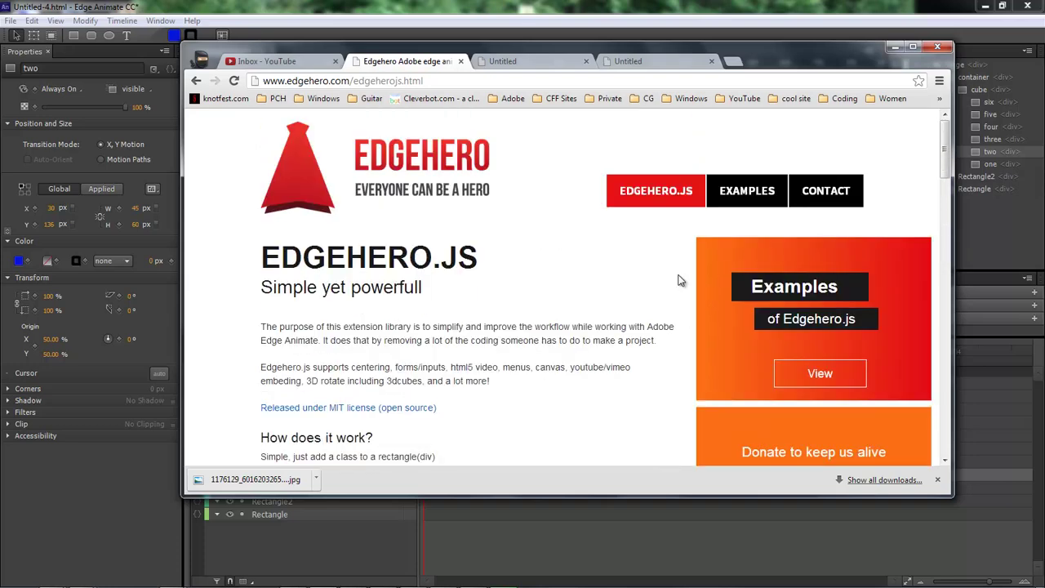